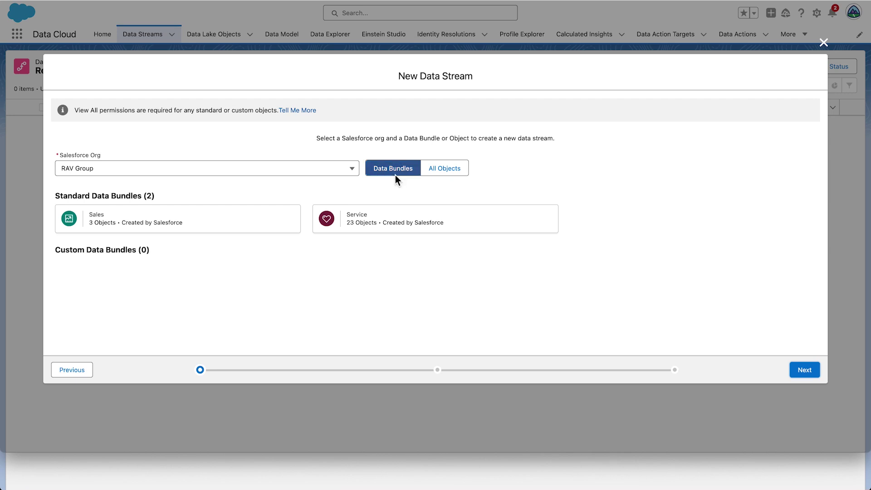
Step: Select the Sales standard data bundle for the new data stream and open its Contact object's fields for review
click(224, 229)
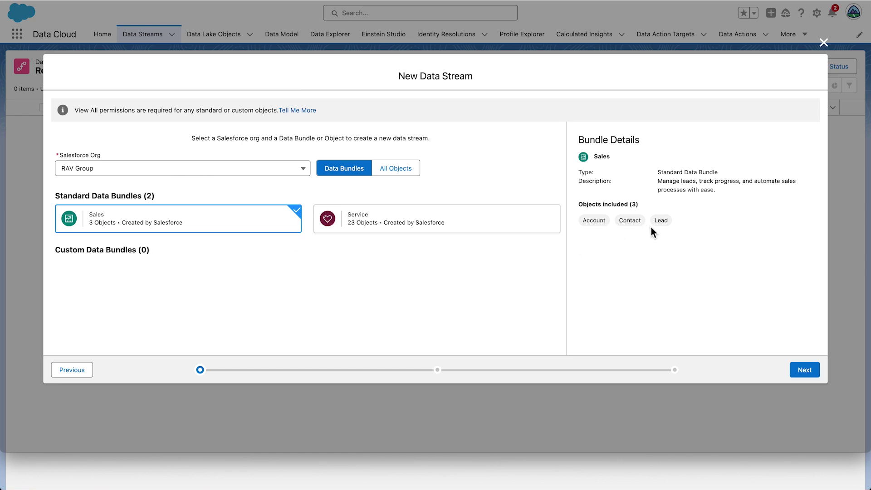
click(809, 372)
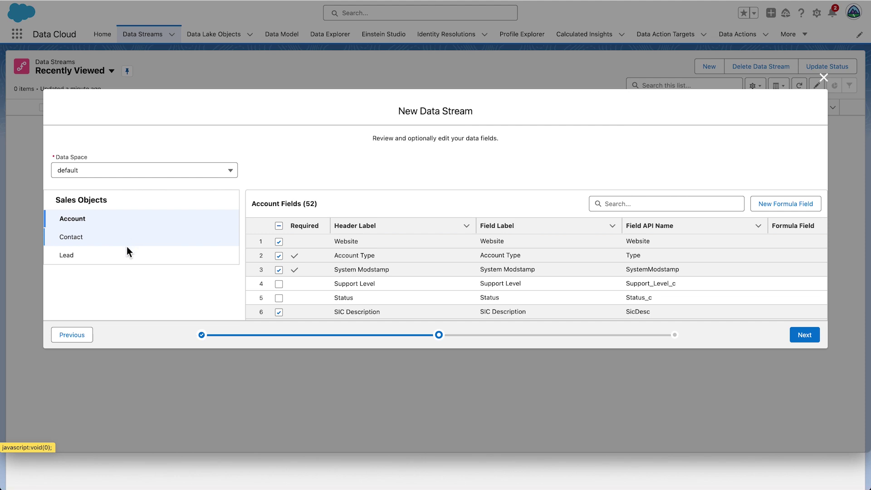
click(162, 224)
click(156, 240)
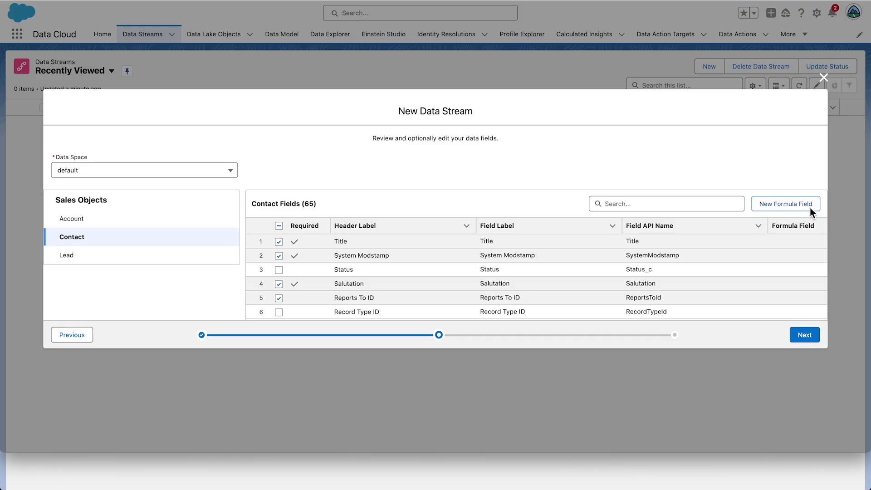
Step: Start a new Contact formula field labelled Identification Name with the Text return type
click(810, 208)
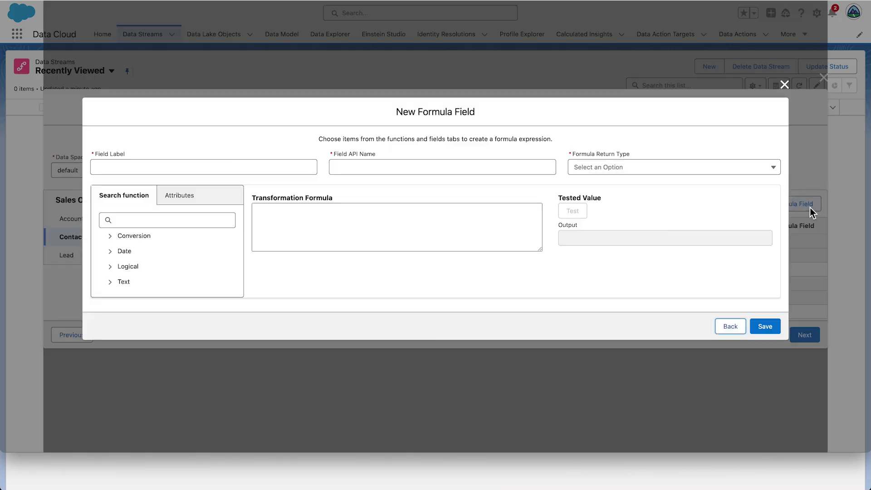
click(230, 171)
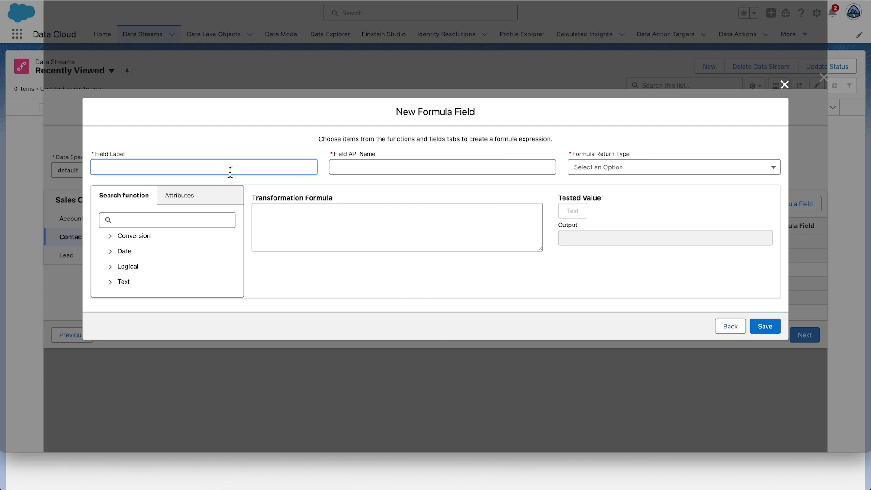
text(Identification Name)
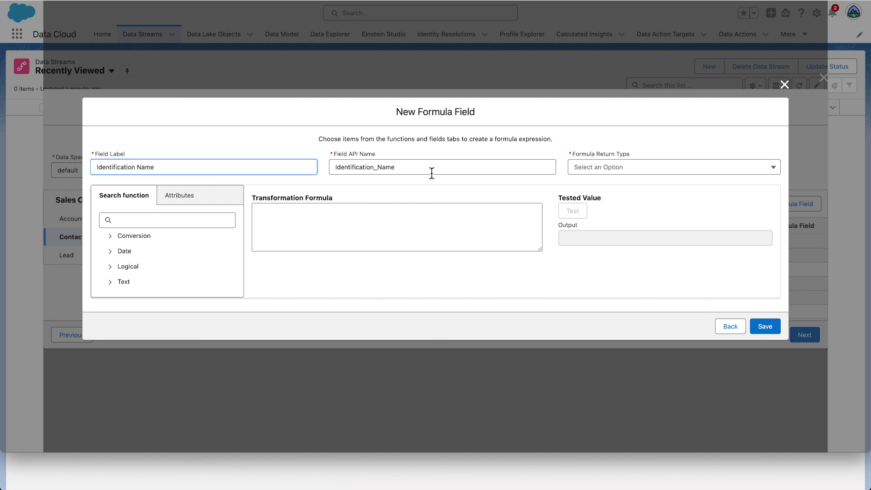
click(723, 167)
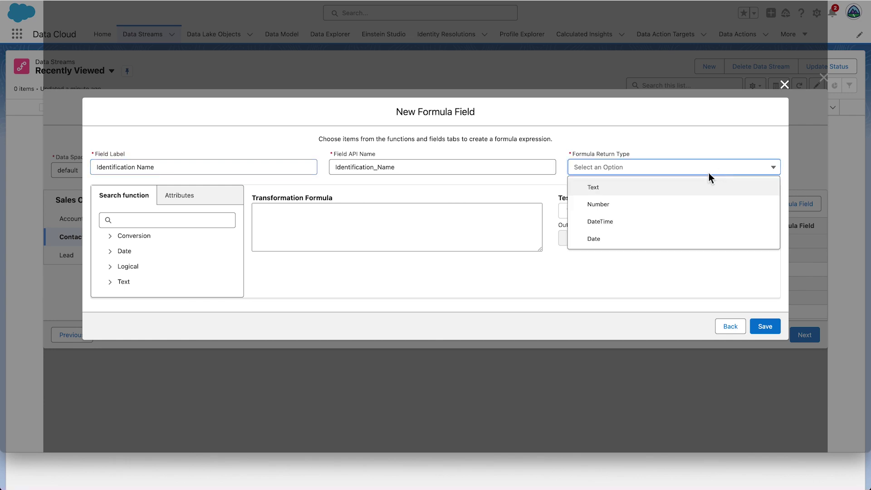
click(647, 193)
Step: Enter the transformation formula "RAVG Retail Membership", test it and save the formula field
click(285, 228)
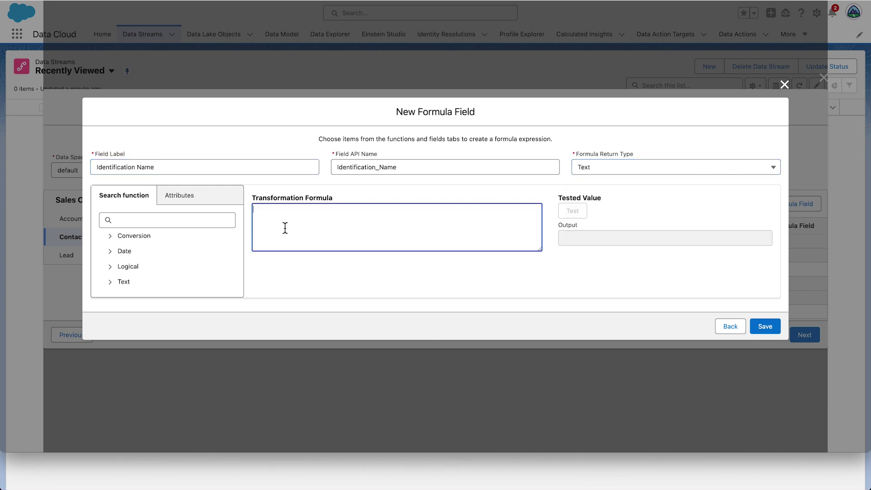
text("RAVG RetailMembership)
click(297, 210)
key(BackSpace)
click(581, 213)
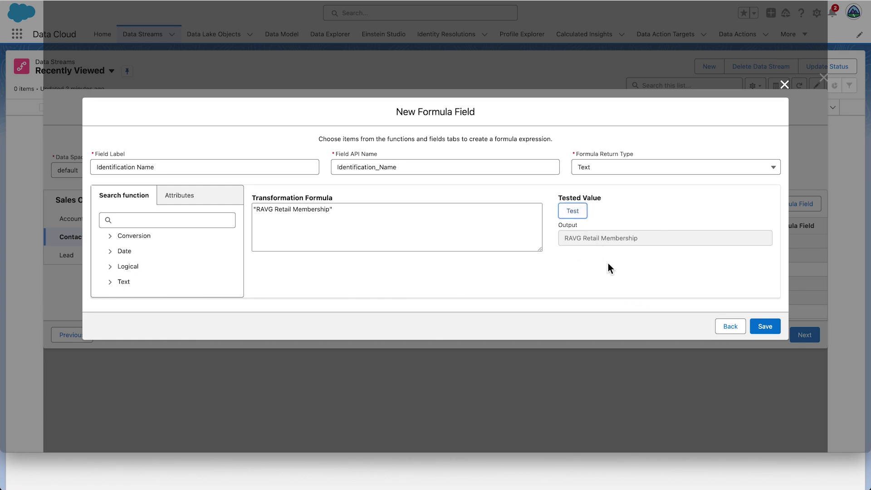
click(776, 329)
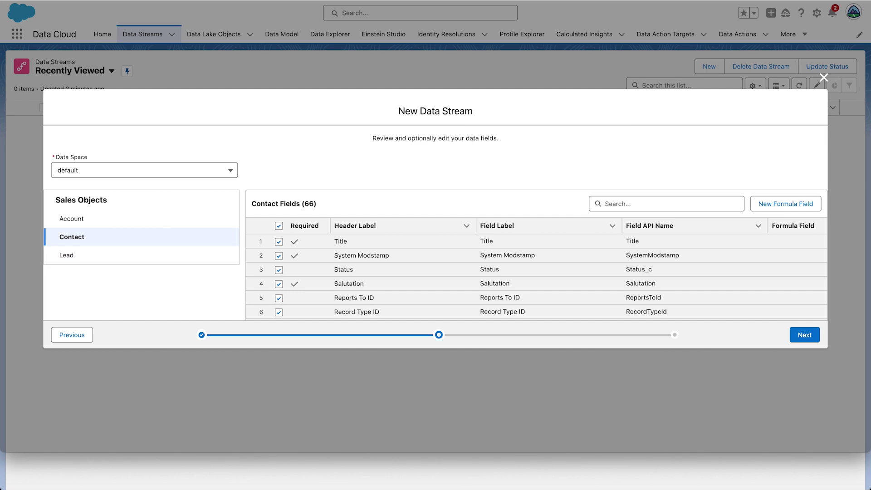
Step: Start another Contact formula field labelled Party Identification Type with the Text return type
click(799, 209)
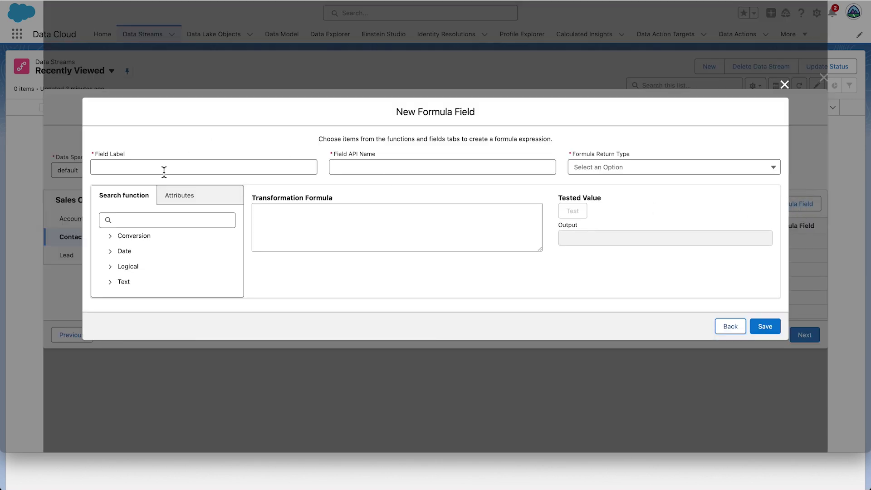
click(164, 172)
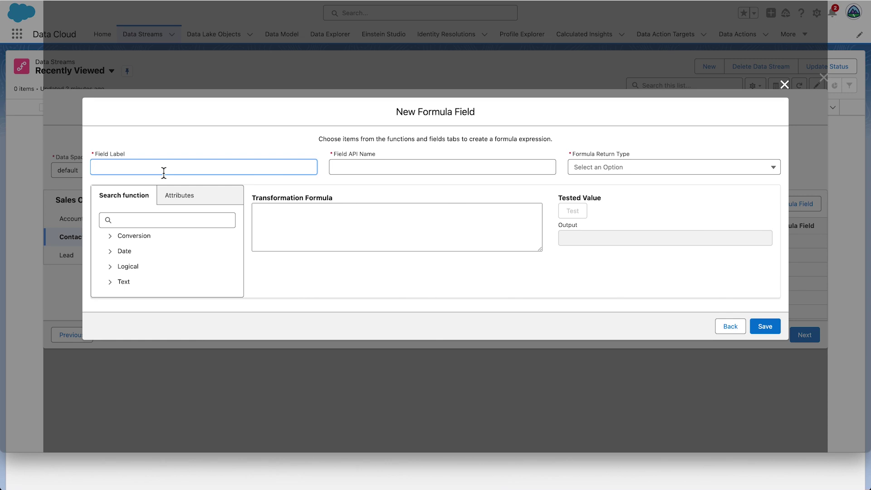
text(Party Identificati)
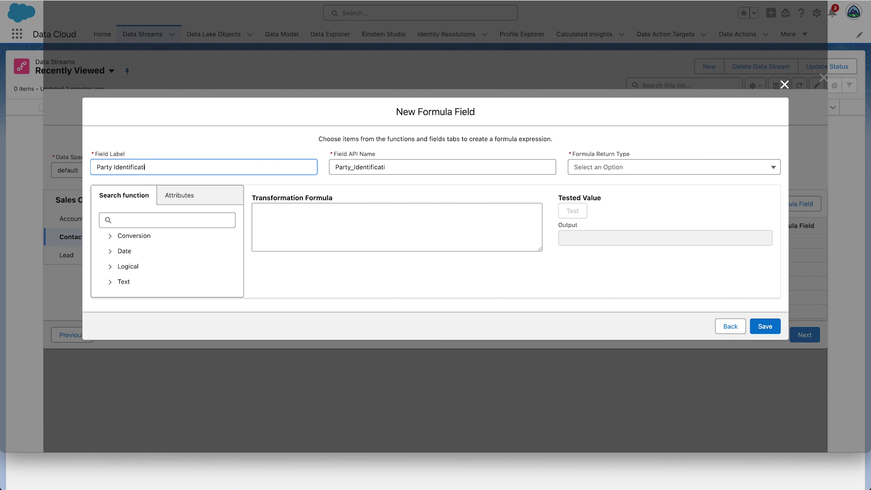
text(on Type)
click(638, 170)
click(622, 190)
Step: Enter the transformation formula "Loyalty Program", test it and save the Party Identification Type field
click(418, 233)
text(")
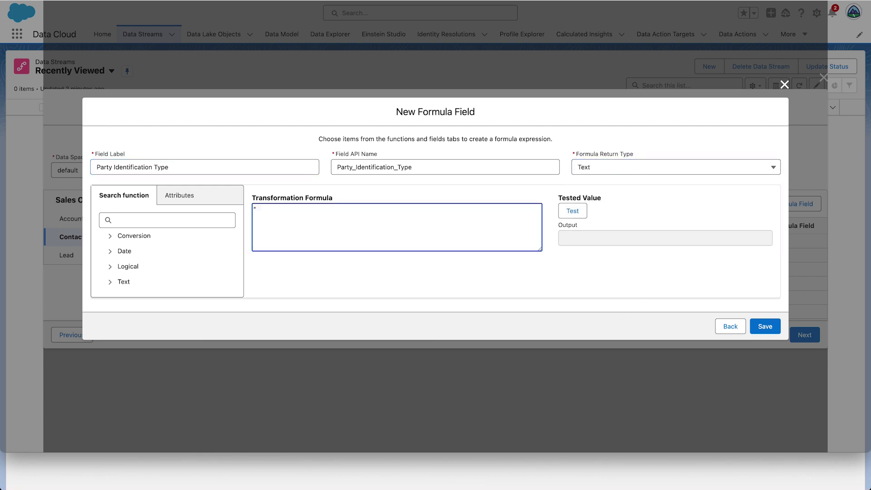
text(Loyalty Program")
click(573, 214)
click(776, 327)
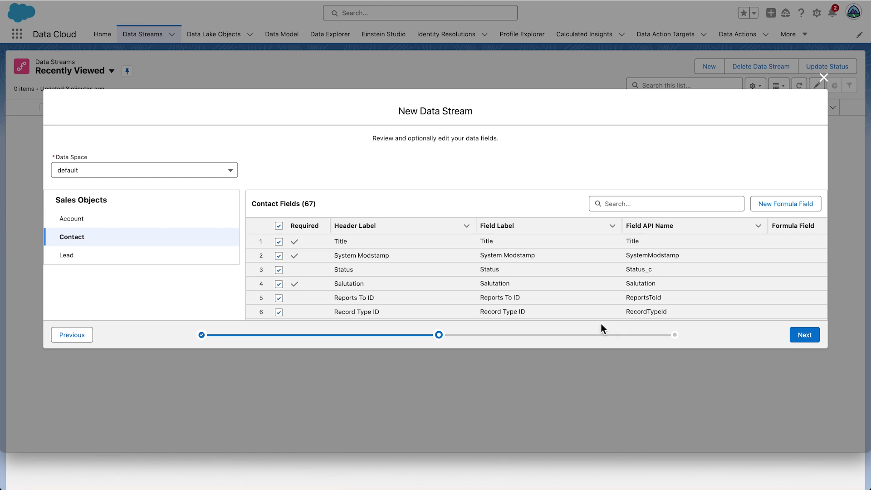
Step: Sort the Contact fields alphabetically from A to Z by header label
scroll(422, 265, down, 4)
scroll(422, 266, down, 2)
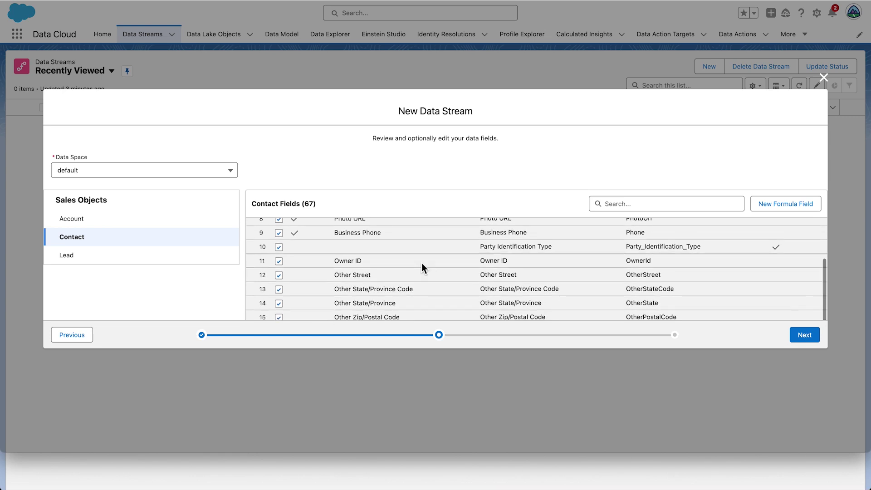
scroll(421, 267, down, 1)
scroll(421, 267, up, 5)
scroll(421, 263, up, 1)
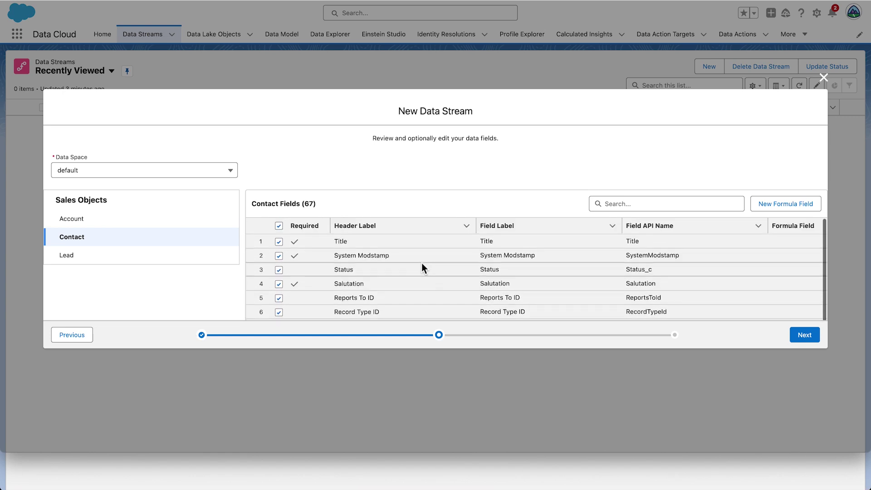
click(382, 227)
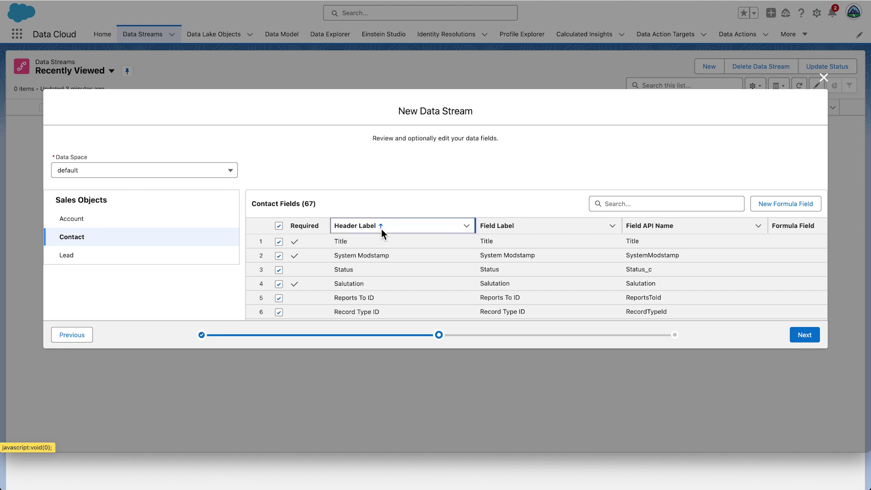
click(382, 228)
Step: Change the field label of the RAVG Retail Membership Number field to RAVG LOYALTY ID
scroll(405, 269, down, 2)
scroll(406, 270, down, 13)
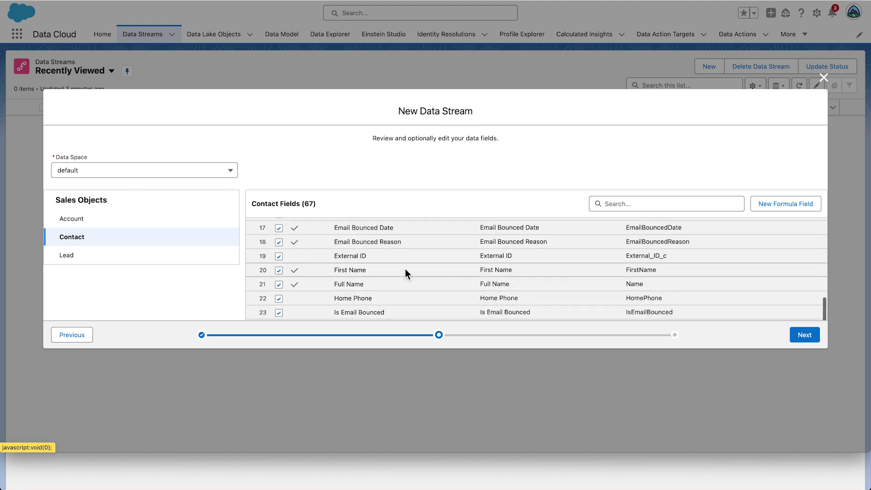
scroll(406, 271, down, 5)
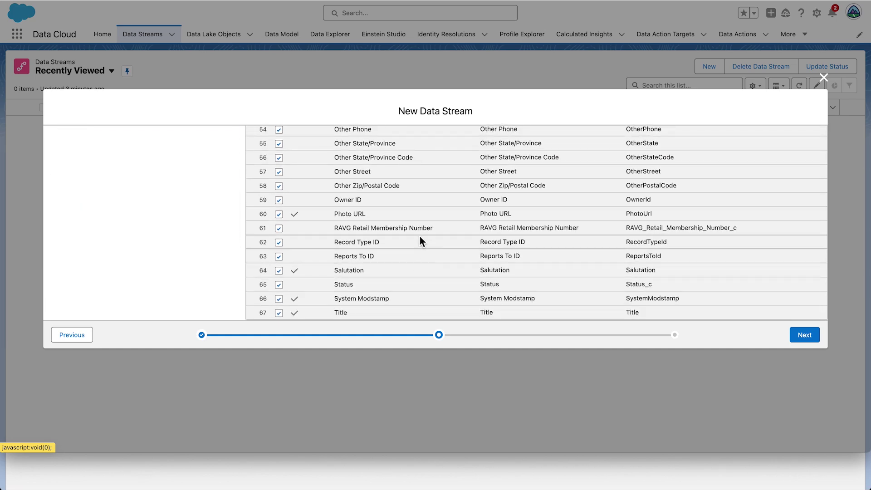
click(613, 228)
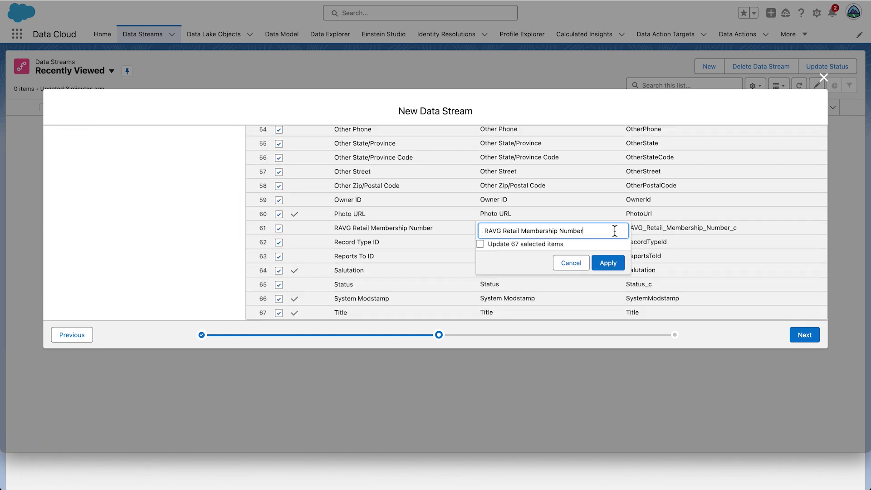
drag(503, 231, 595, 234)
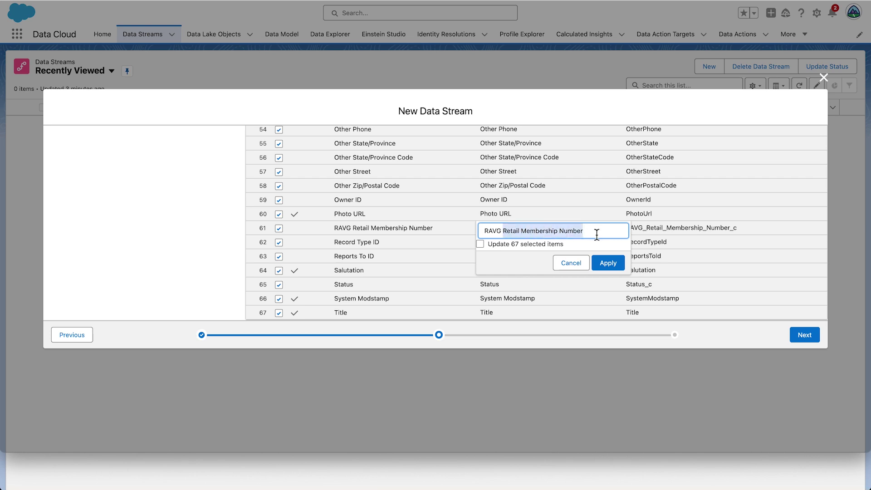
text(LOYALTY ID)
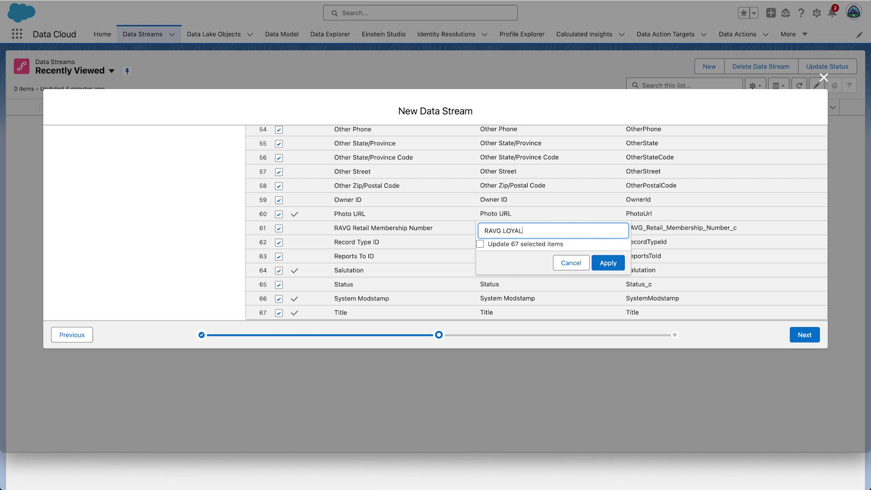
click(609, 262)
Step: Set the API name of the RAVG Retail Membership Number field to RAVG_Loyalty_ID_c
click(705, 228)
drag(652, 231, 753, 232)
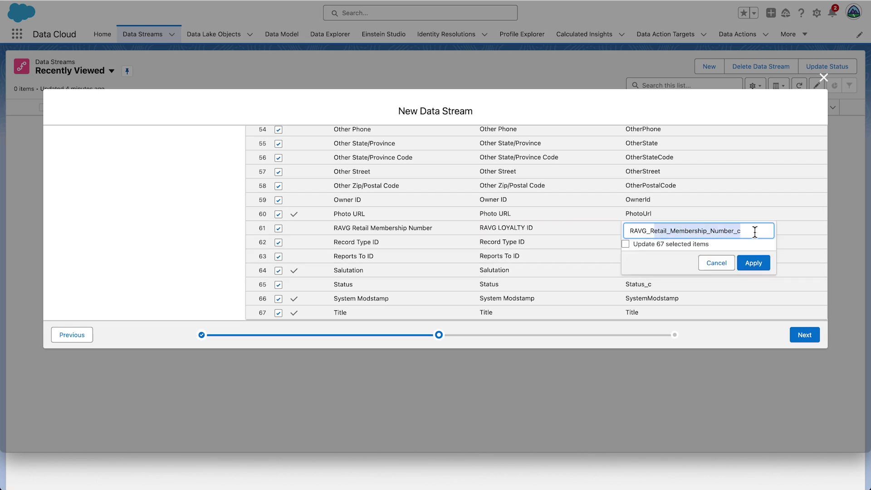
key(BackSpace)
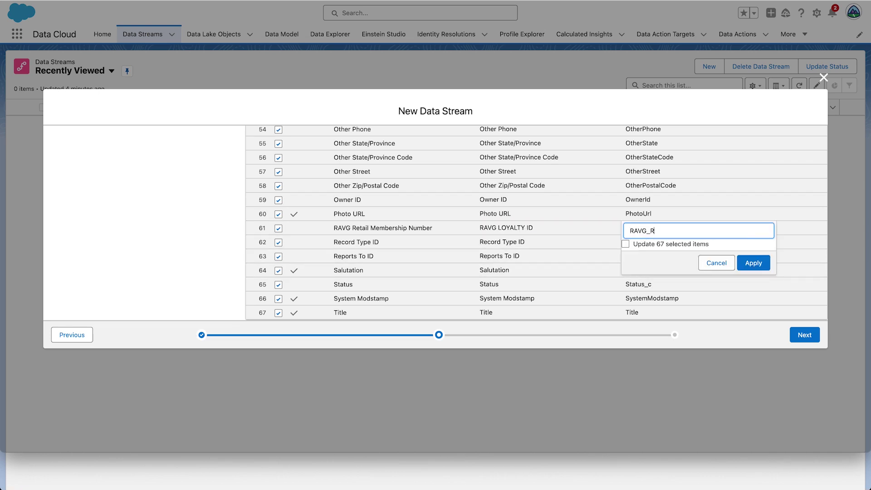
text(Loyalty_ID_c)
click(766, 266)
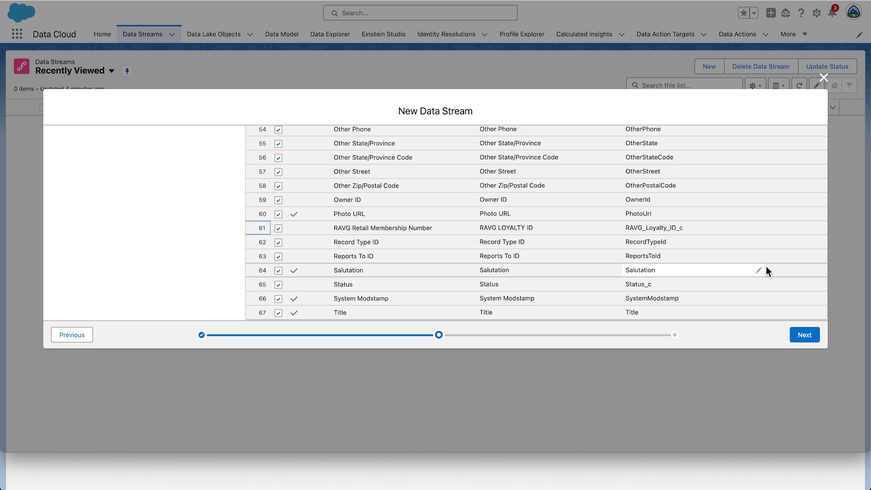
Step: Deselect all optional Contact fields at once and dismiss the required-fields warning
scroll(356, 228, up, 10)
scroll(356, 228, up, 10)
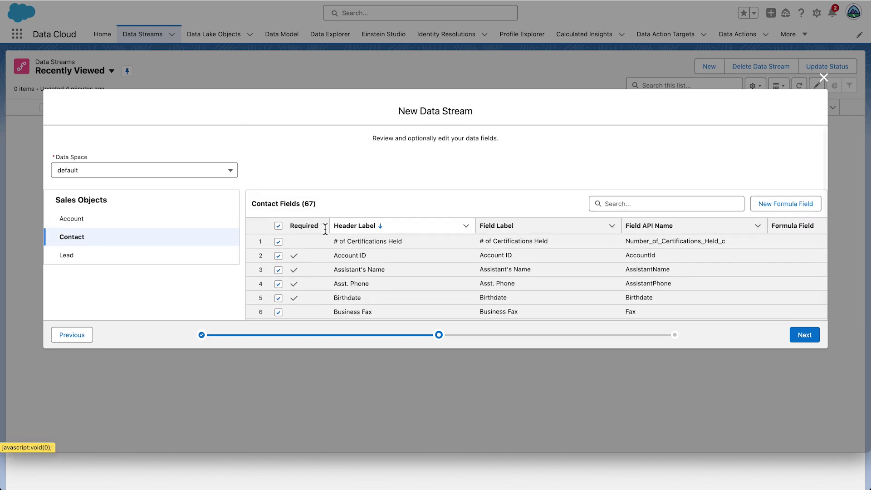
click(278, 229)
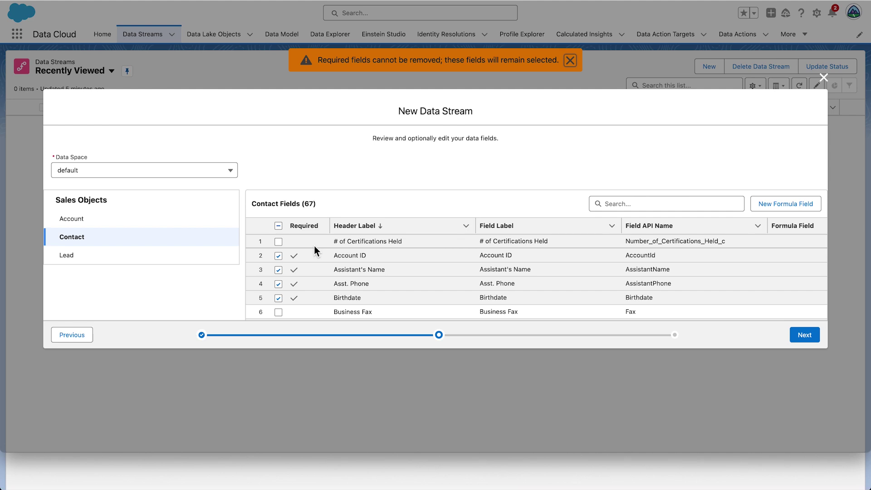
scroll(317, 250, down, 20)
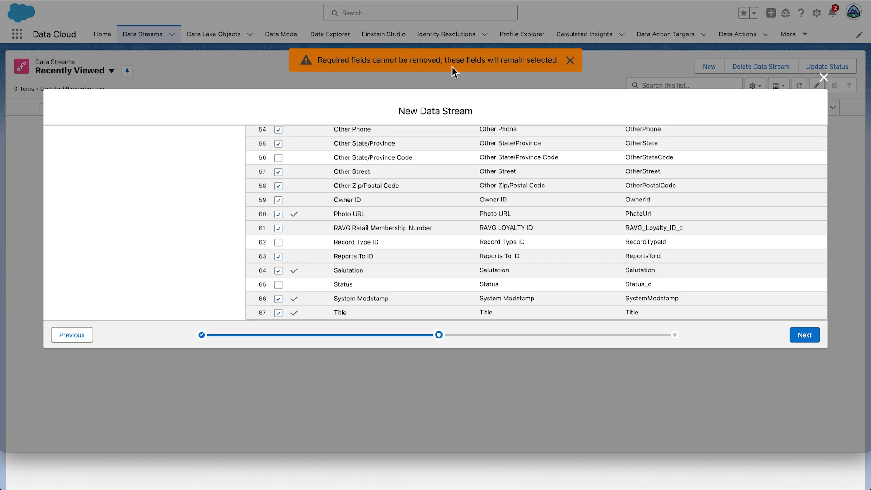
click(571, 61)
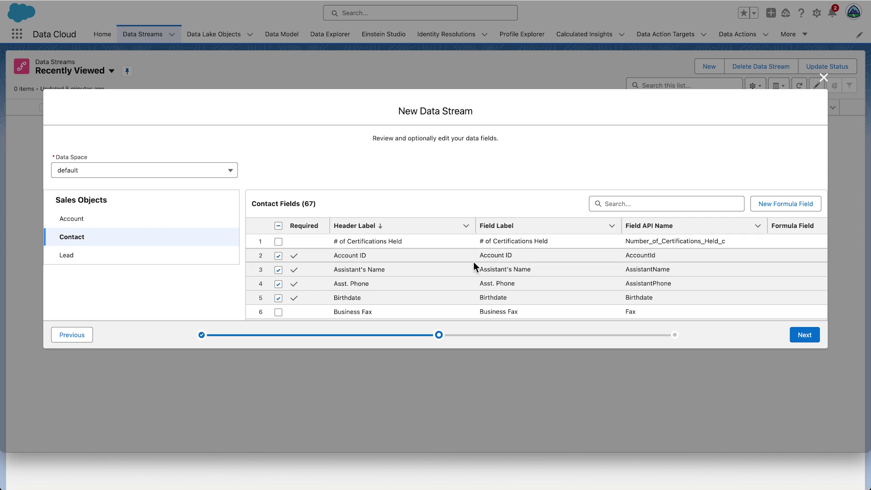
Step: Search the Contact fields for "Exter" and include the External ID field
click(644, 206)
text(Exter)
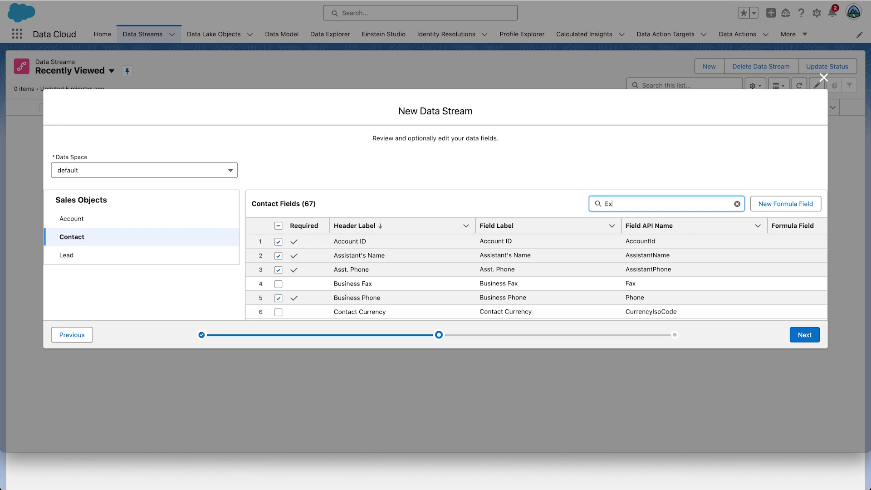
click(279, 241)
Step: Search the Contact fields for "Iden" and include the Identification Name and Party Identification Type formula fields
drag(621, 204, 586, 205)
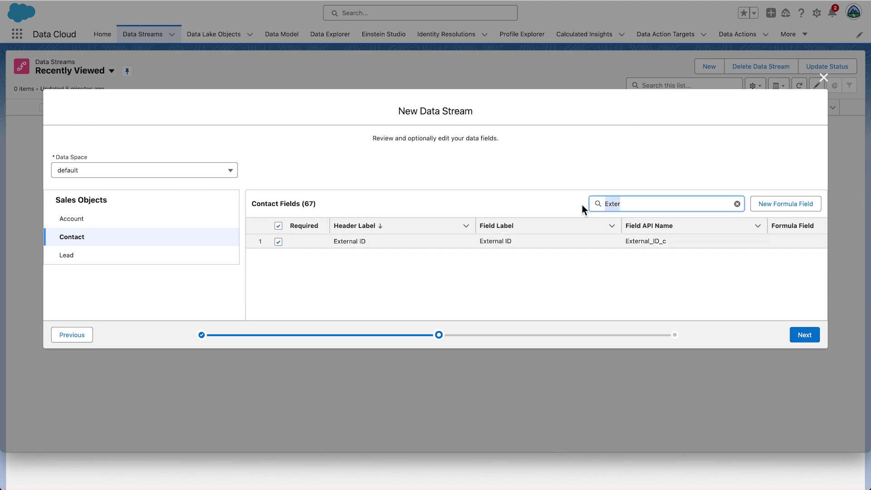
key(BackSpace)
text(Iden)
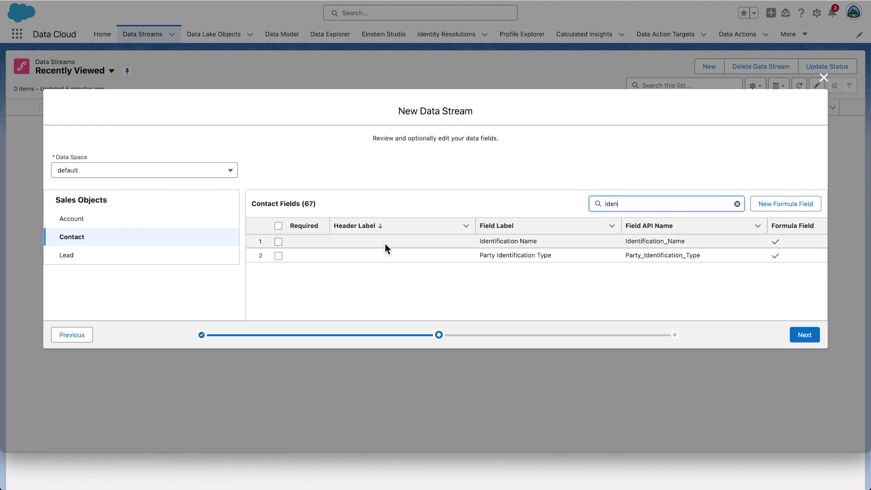
click(278, 242)
Step: Search the Contact fields for "Mob" to check the mobile phone field's selection
drag(623, 203, 585, 206)
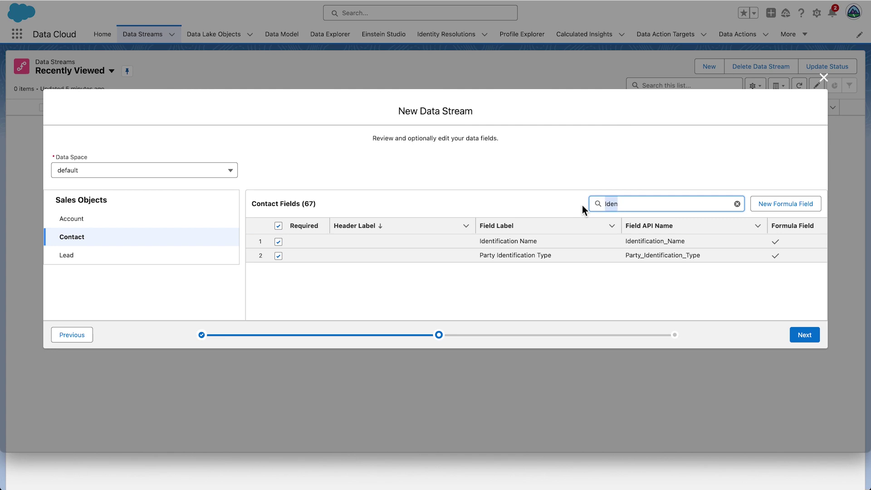
key(BackSpace)
text(Mob)
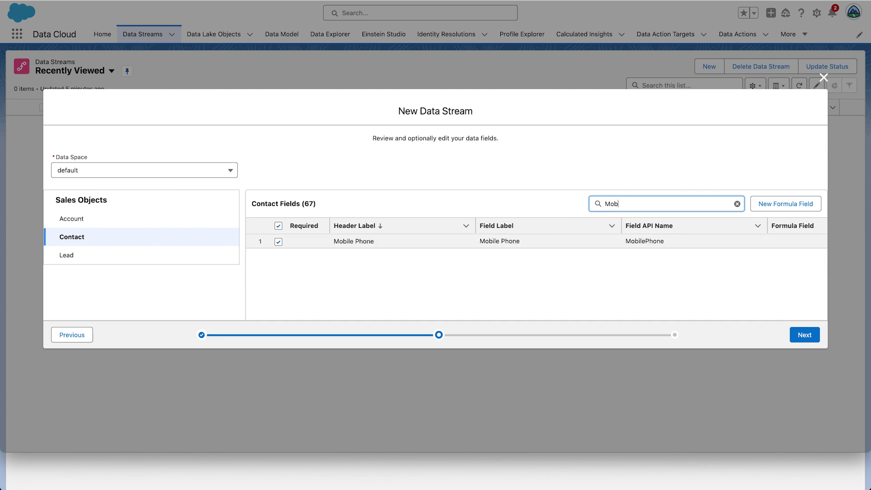
Step: Search the Contact fields for "Rav", include the RAVG Retail Membership Number field, and clear the search
key(BackSpace)
key(BackSpace)
key(BackSpace)
text(Rav)
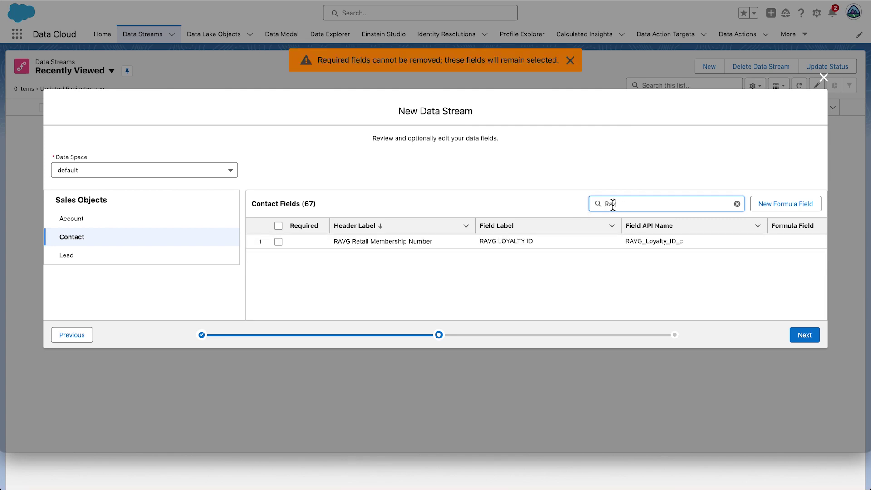
click(738, 204)
Step: Review the Contact field selection and deploy the Sales bundle's Account, Contact and Lead data streams
scroll(410, 268, down, 5)
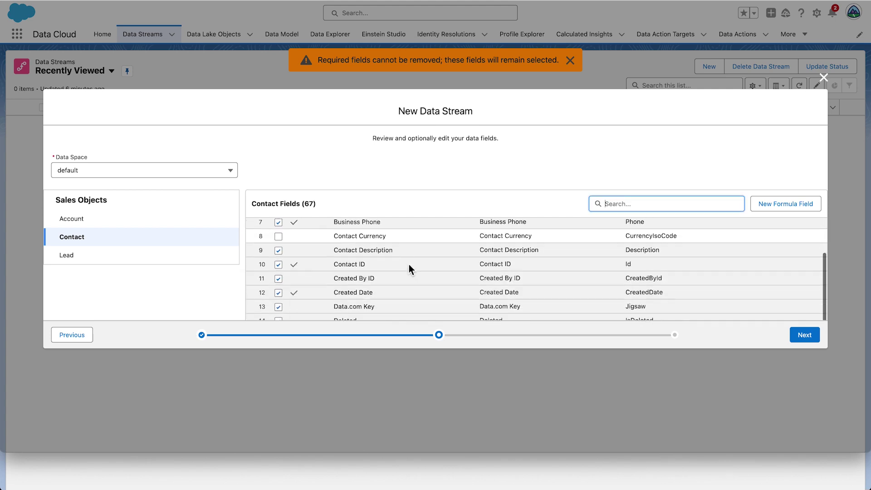
scroll(410, 269, down, 15)
click(805, 335)
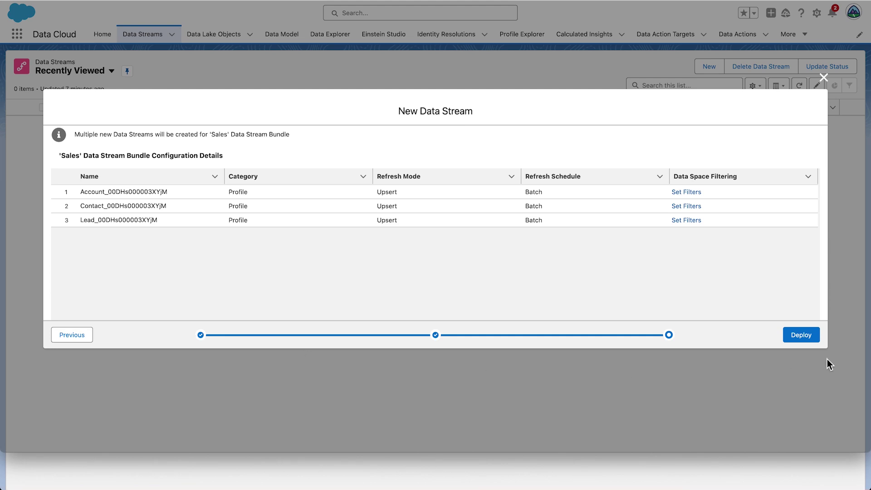
click(811, 338)
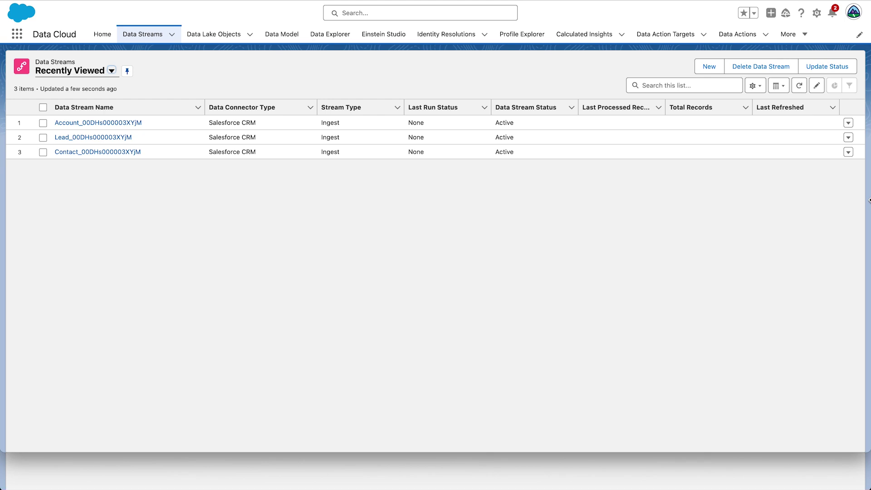
Step: Run an immediate refresh of the Contact data stream and reload the data stream list
click(850, 153)
click(827, 171)
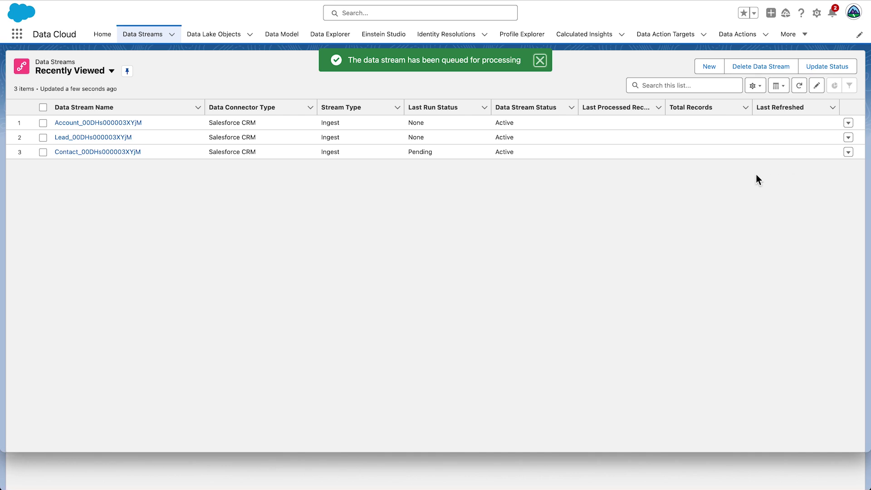
click(800, 86)
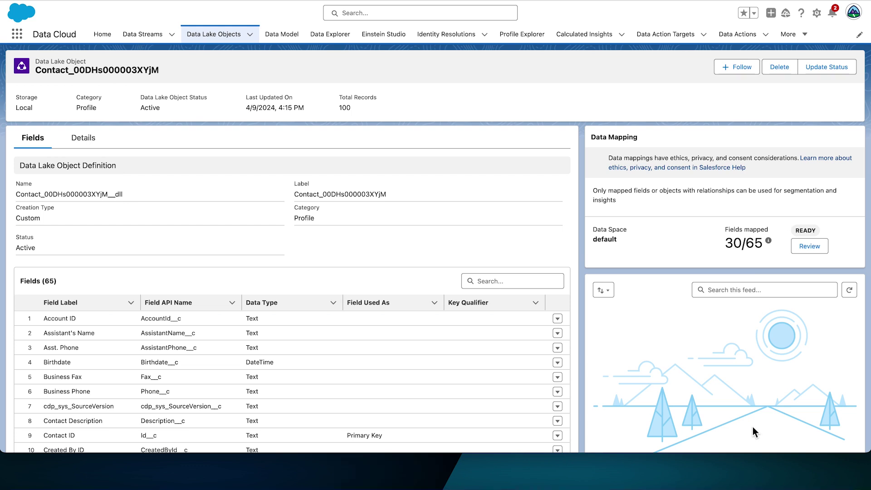
Step: Open the Contact data stream from the data stream list and open its data mapping for review
click(148, 38)
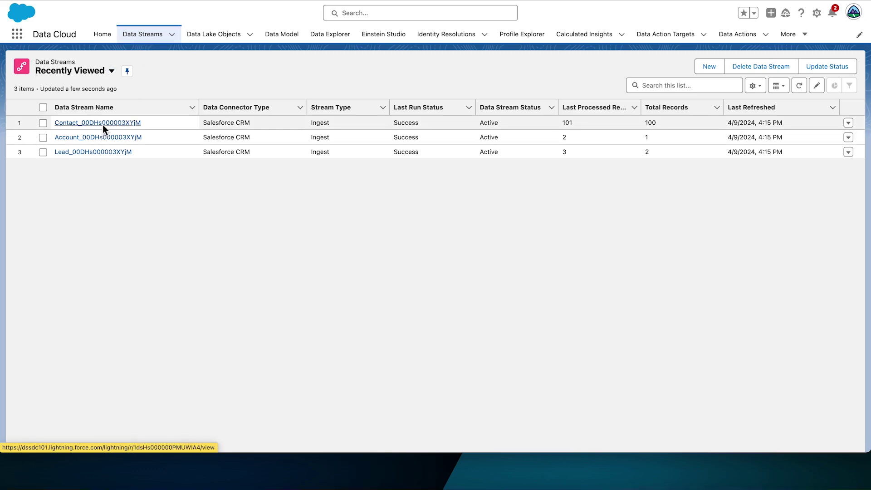
click(102, 124)
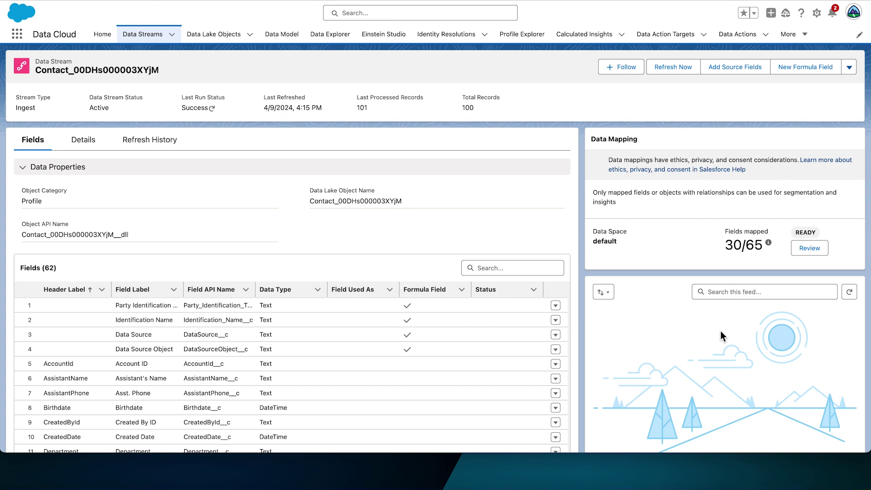
click(810, 249)
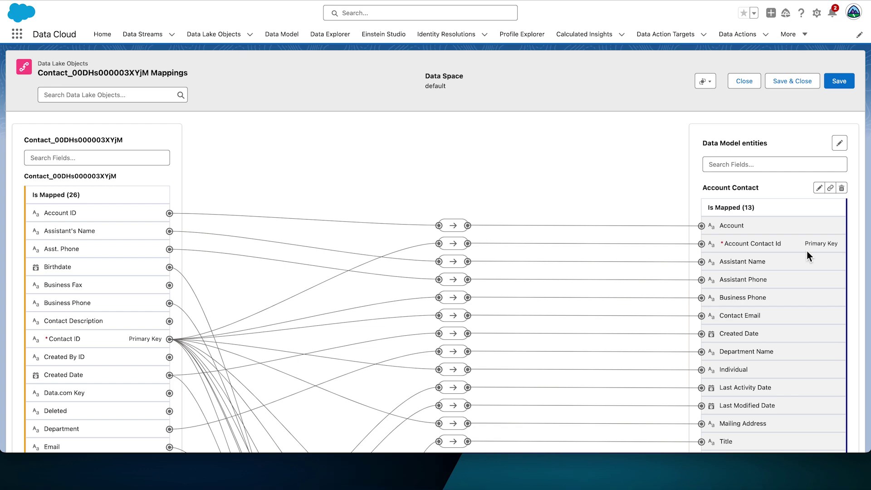
Step: Examine the Contact data lake object's default field mappings and compare them with the Data Mappings - Contact sheet
scroll(807, 252, down, 5)
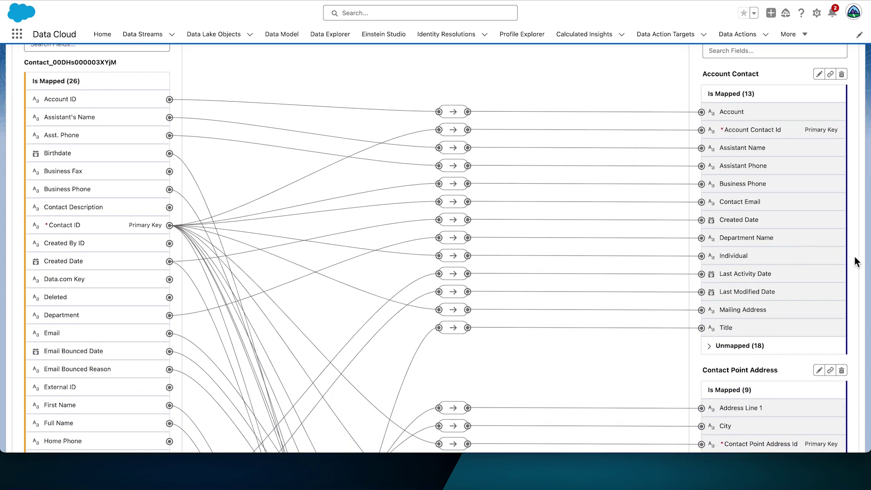
scroll(864, 262, down, 5)
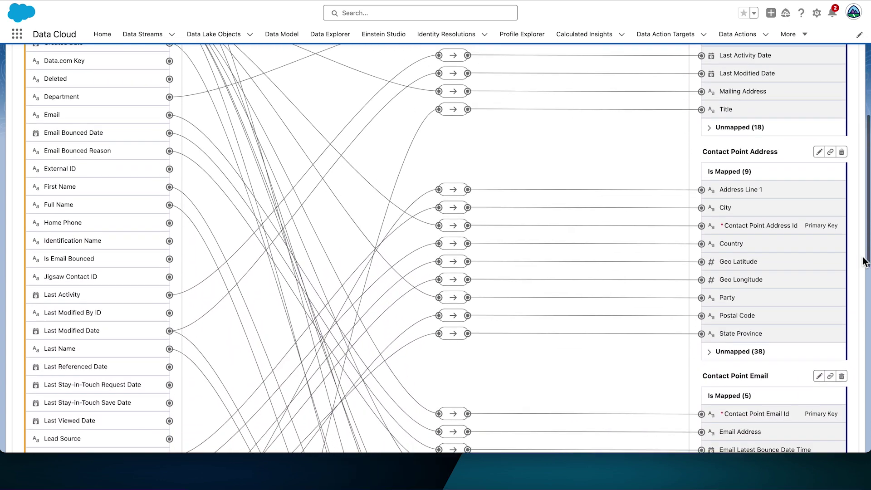
scroll(864, 263, down, 6)
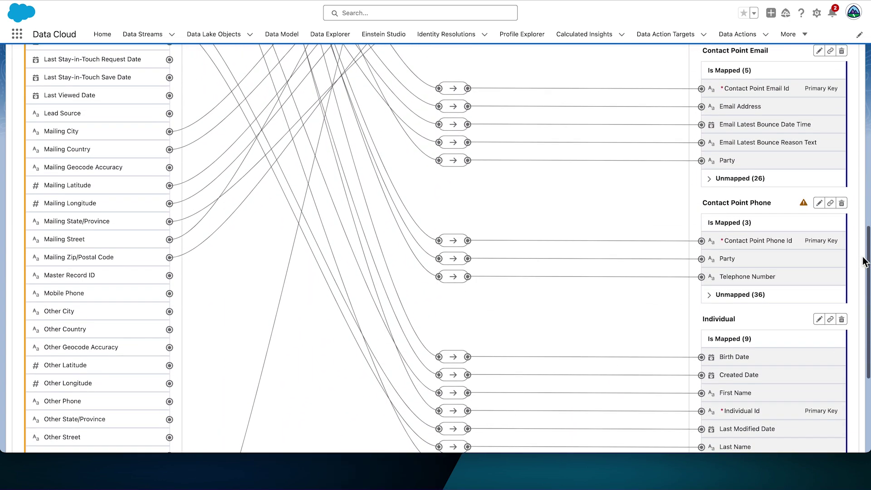
scroll(865, 262, down, 5)
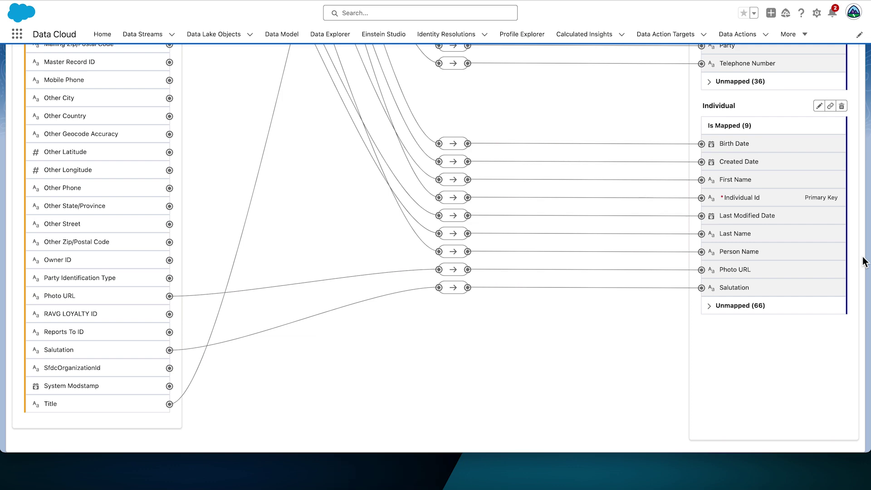
scroll(864, 262, up, 2)
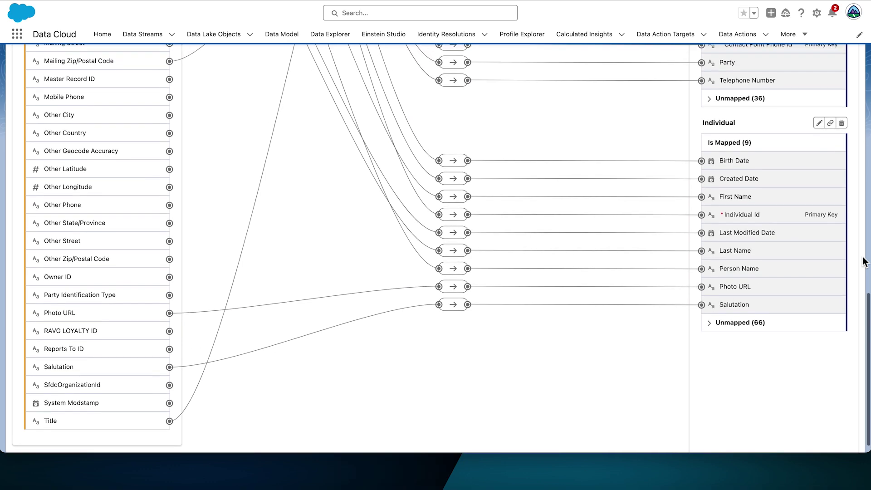
scroll(864, 262, up, 2)
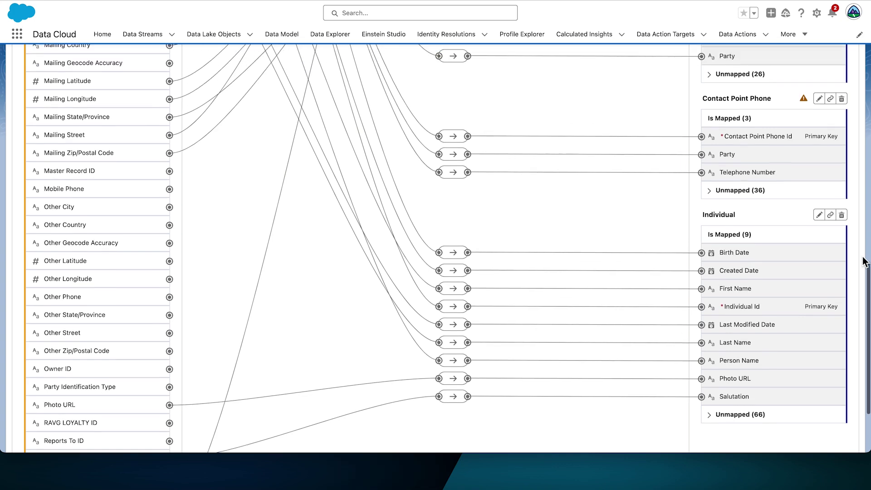
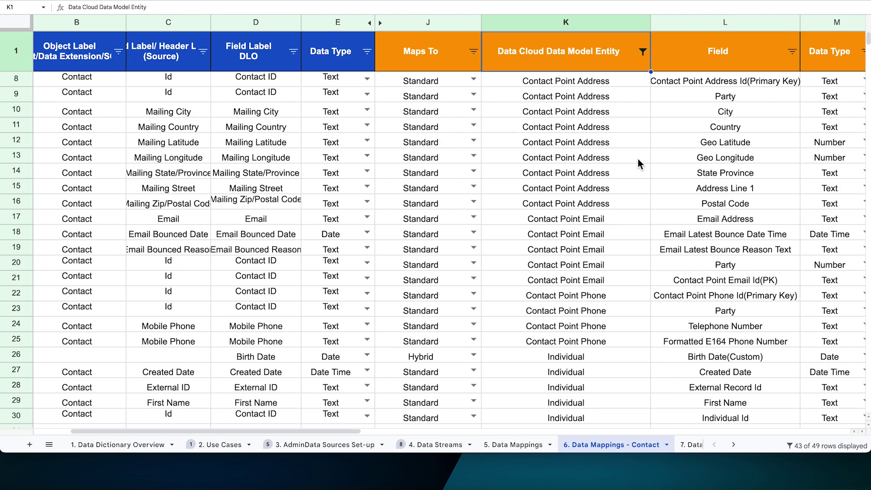
scroll(627, 345, down, 5)
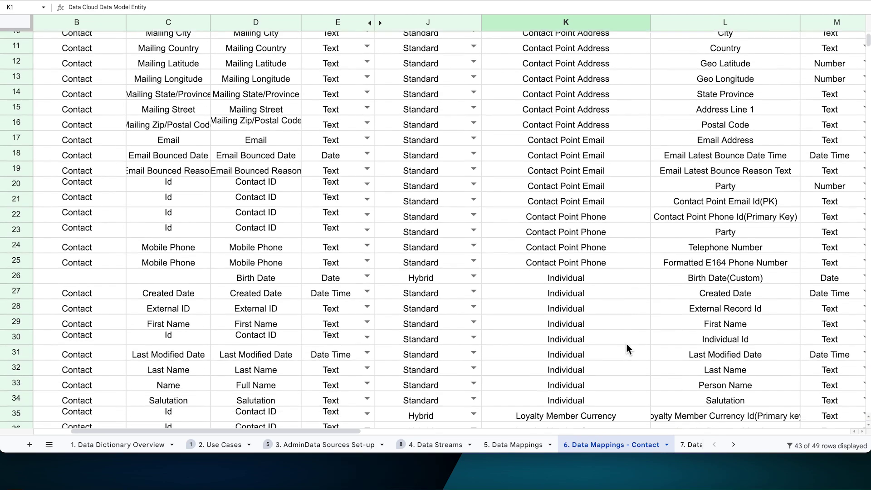
scroll(627, 344, down, 5)
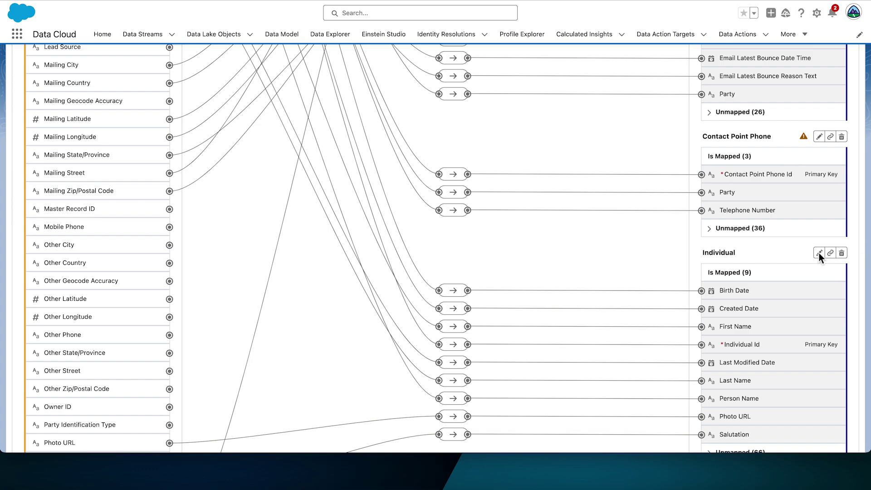
Step: Delete the Account Contact object from the Contact mapping's data model entities and confirm the deletion
scroll(757, 242, up, 10)
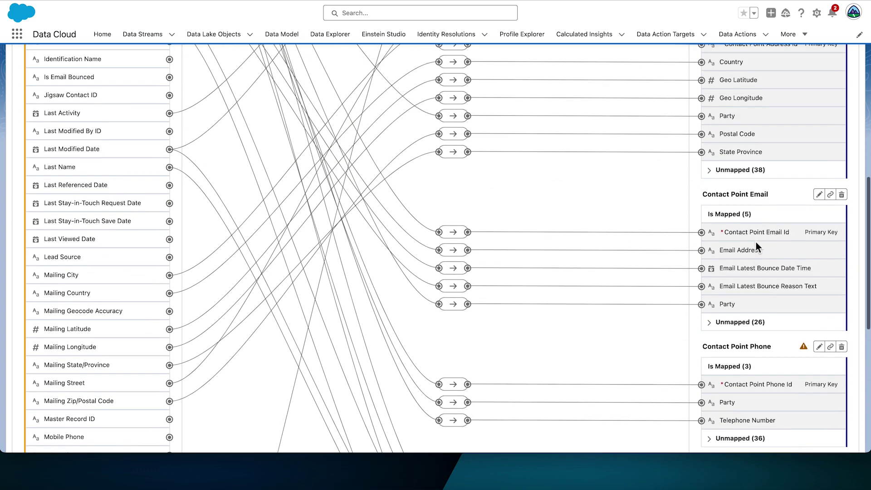
scroll(756, 241, up, 3)
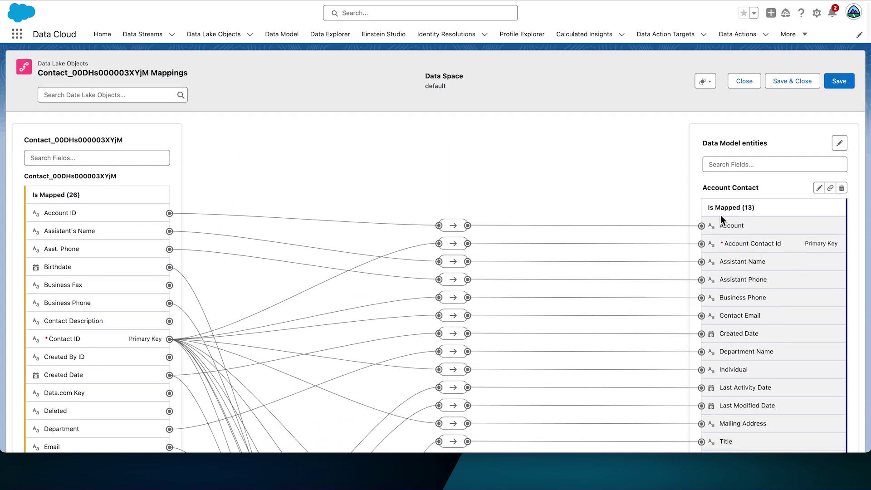
click(842, 188)
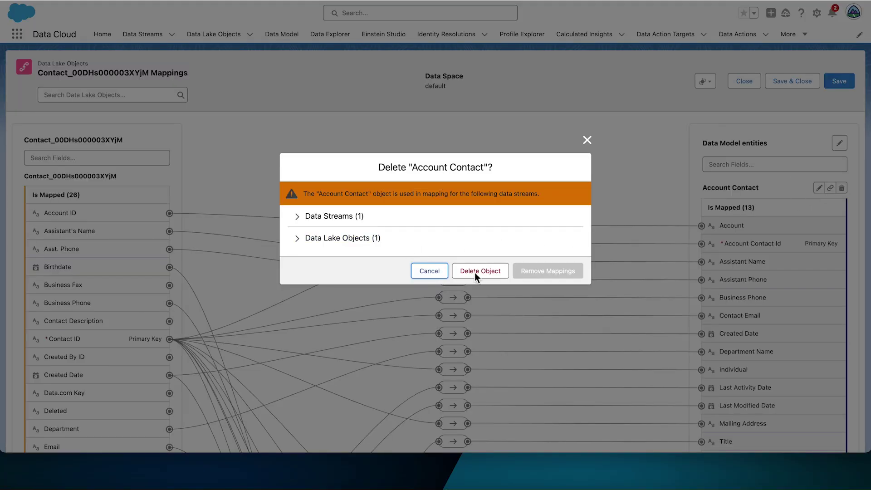
click(481, 273)
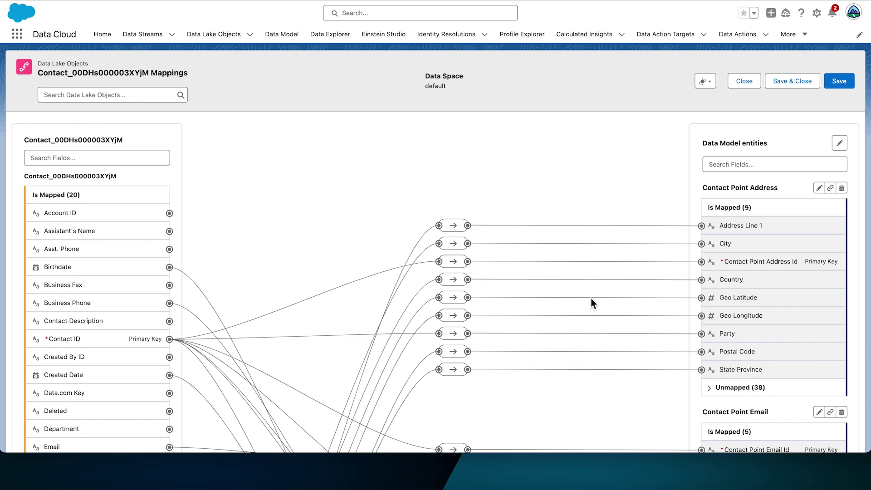
Step: Delete the mapping between Business Phone and the Contact Point Phone entity's Telephone Number field
scroll(591, 298, down, 10)
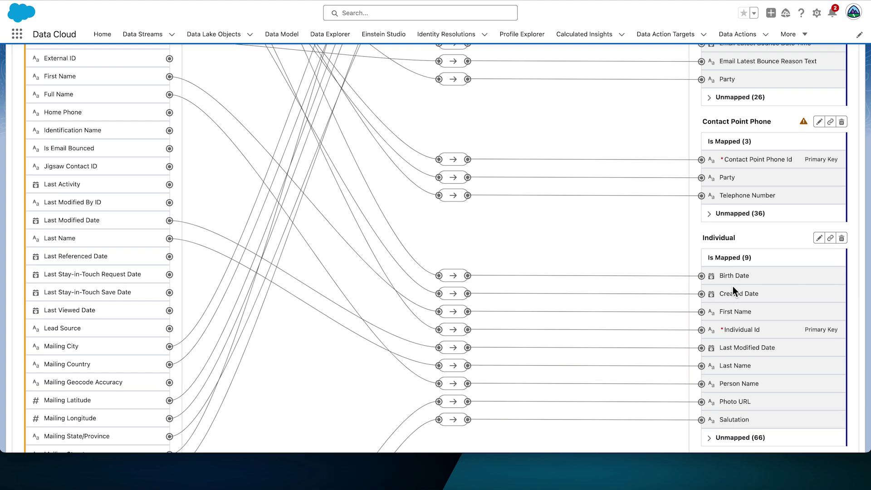
scroll(86, 287, up, 3)
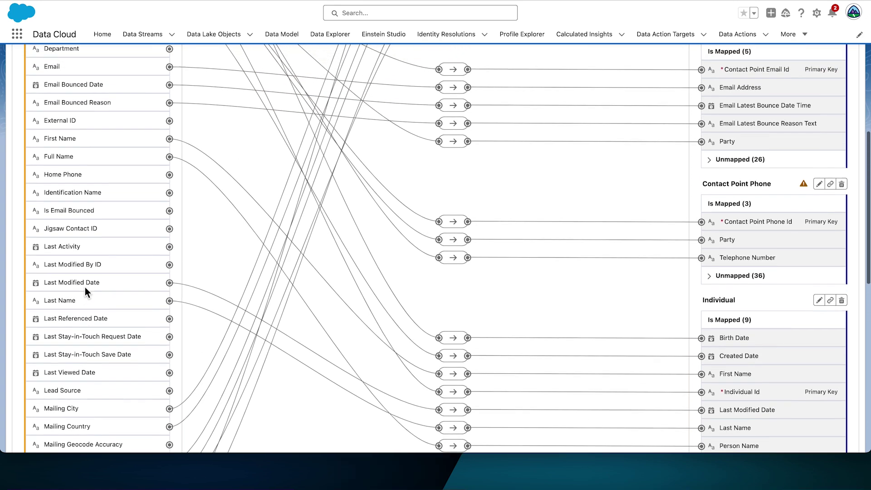
scroll(86, 287, up, 4)
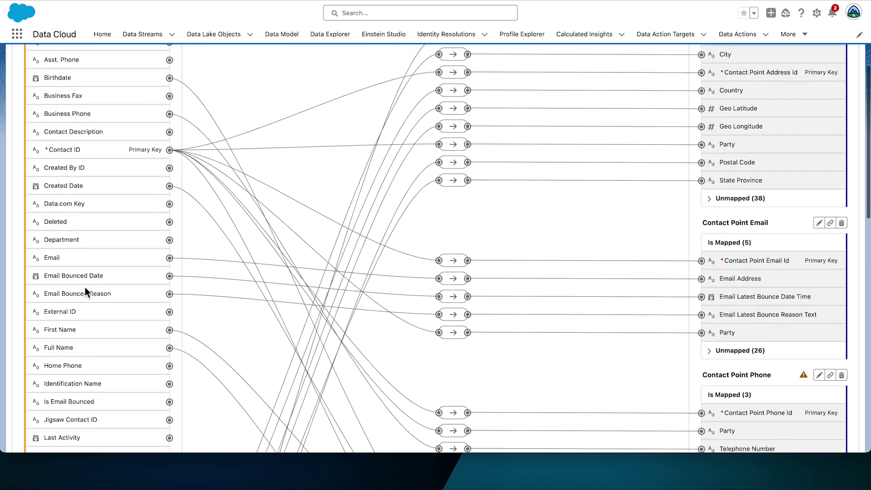
scroll(85, 288, up, 1)
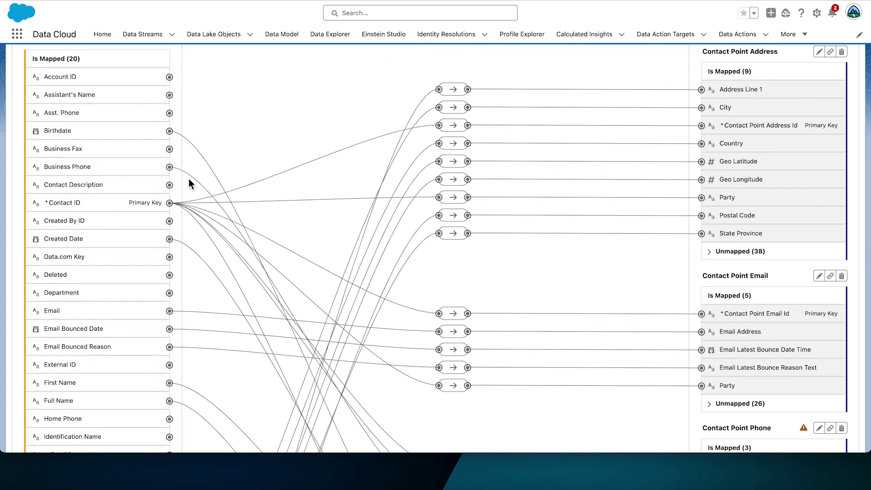
scroll(793, 352, down, 4)
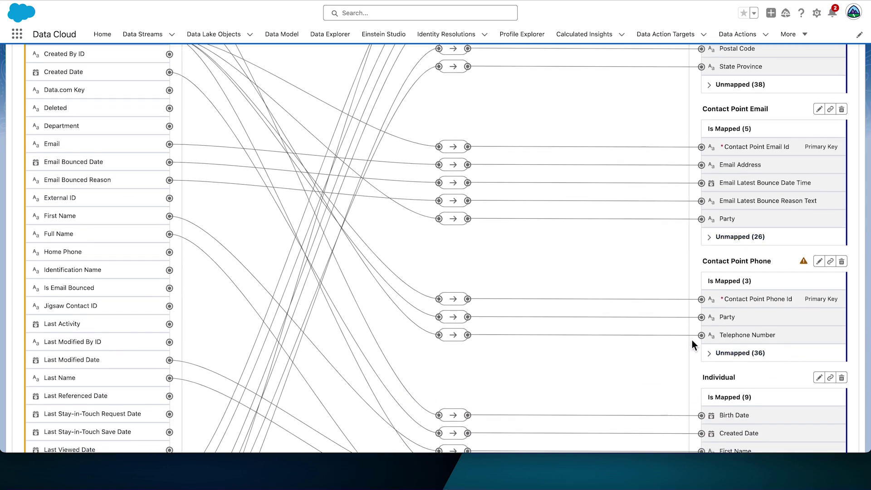
click(457, 337)
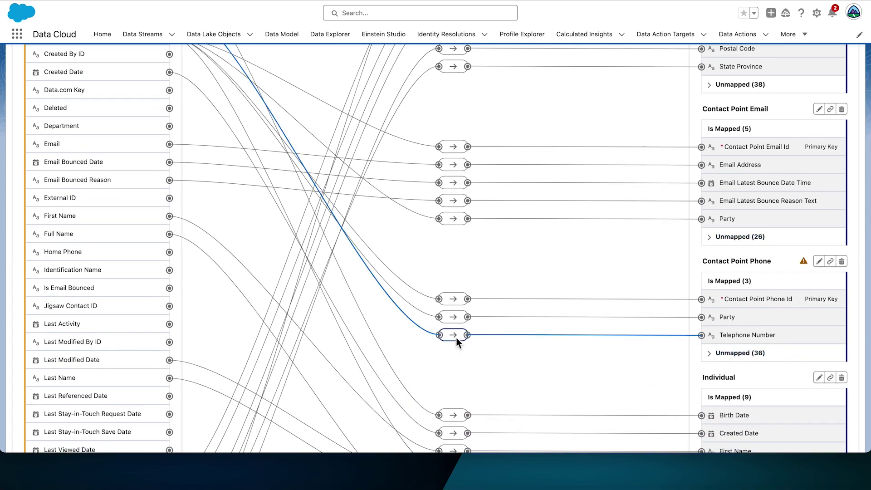
click(456, 337)
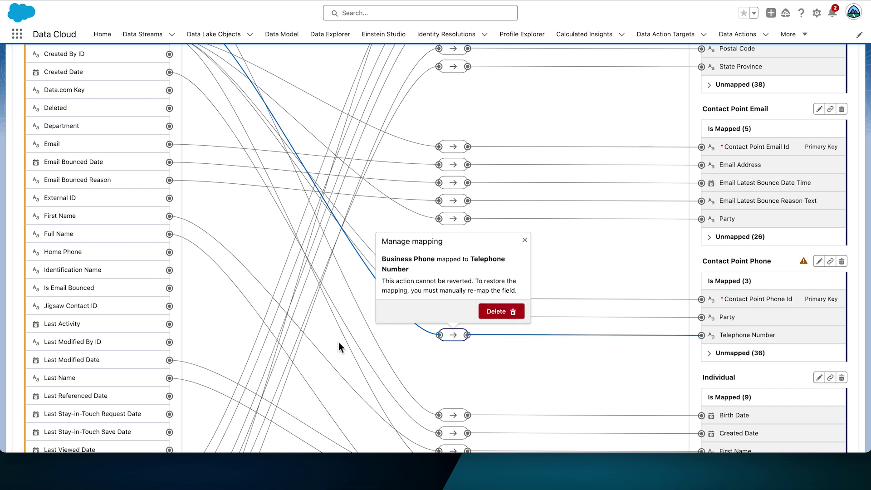
Step: Map the Contact's Mobile Phone field to the Contact Point Phone entity's Telephone Number field
scroll(339, 342, up, 1)
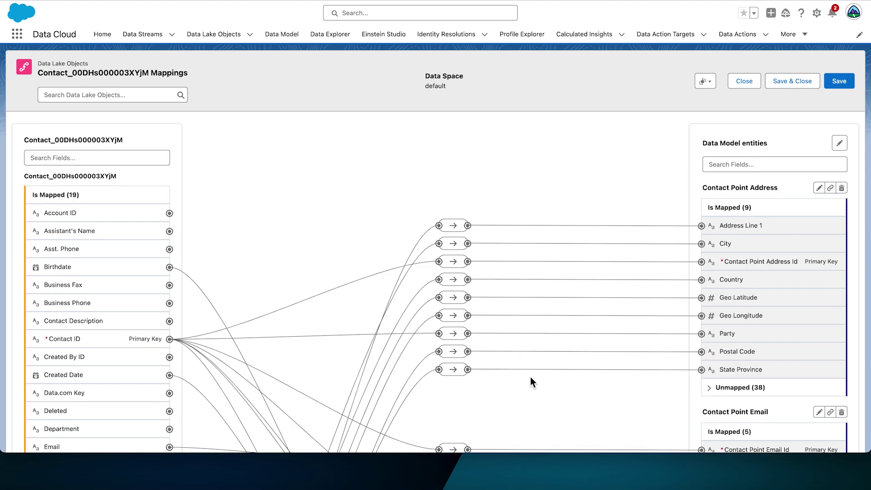
scroll(532, 378, down, 1)
scroll(530, 377, up, 1)
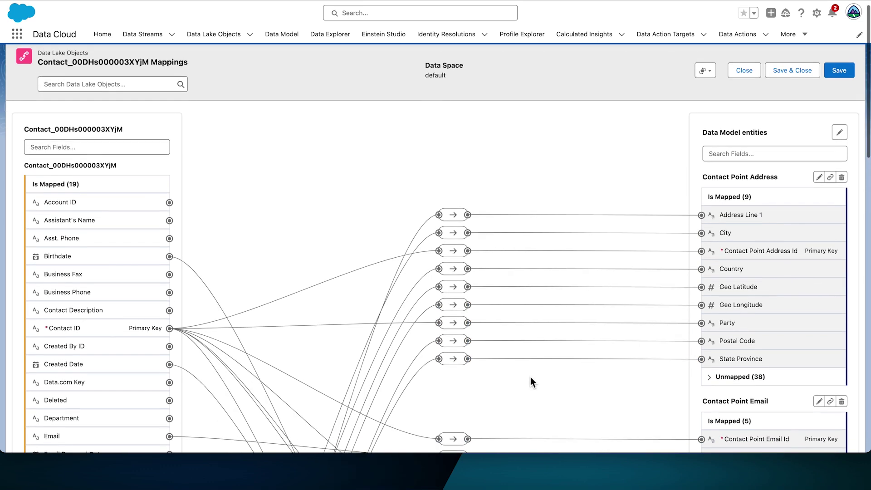
click(84, 152)
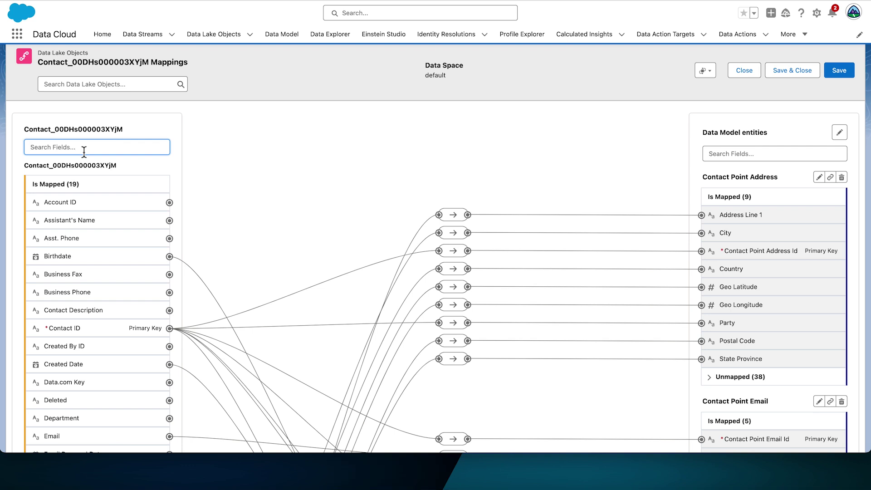
text(Mobile)
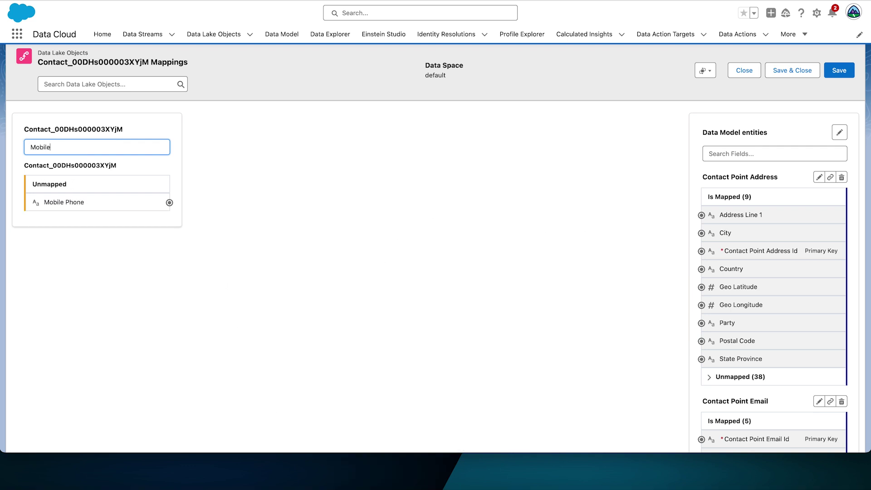
click(740, 155)
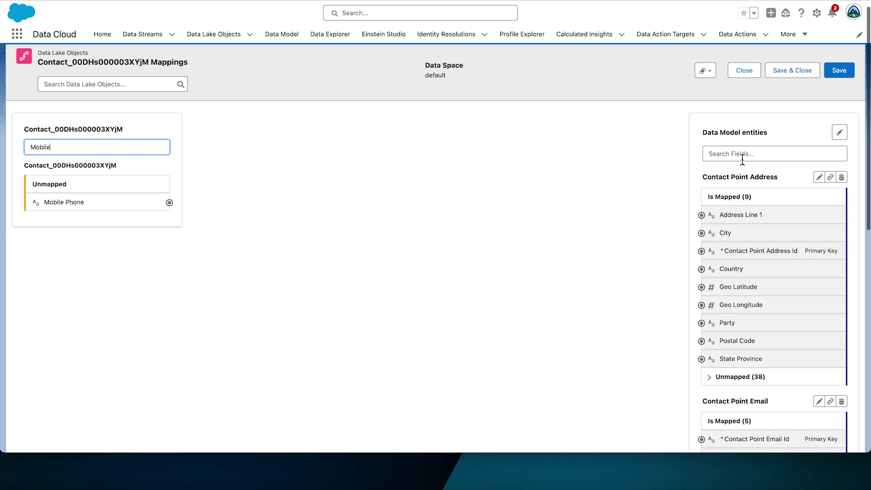
text(tele)
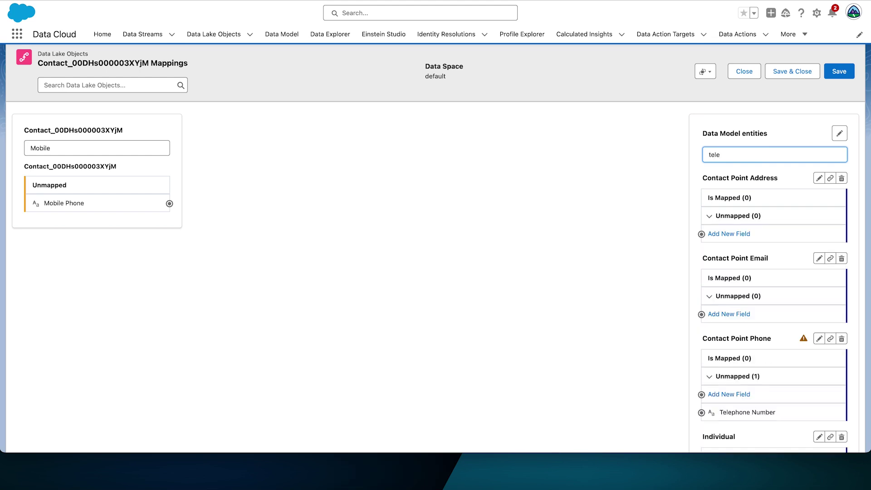
click(160, 206)
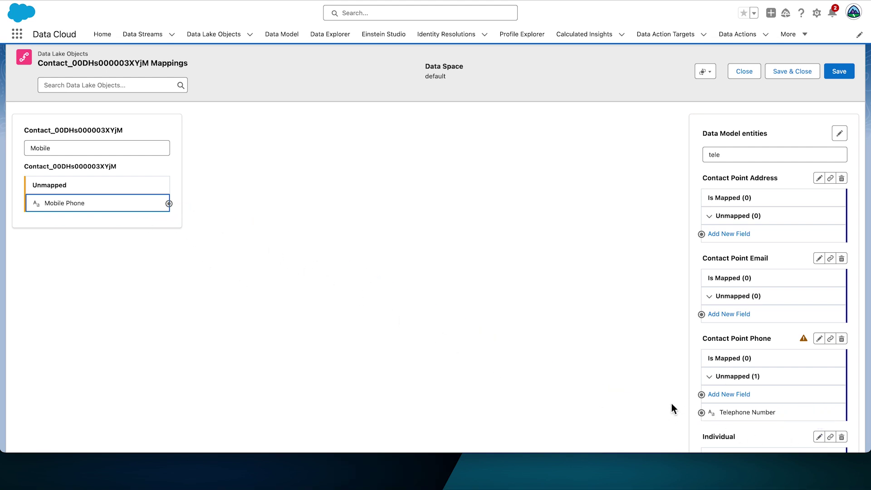
click(704, 414)
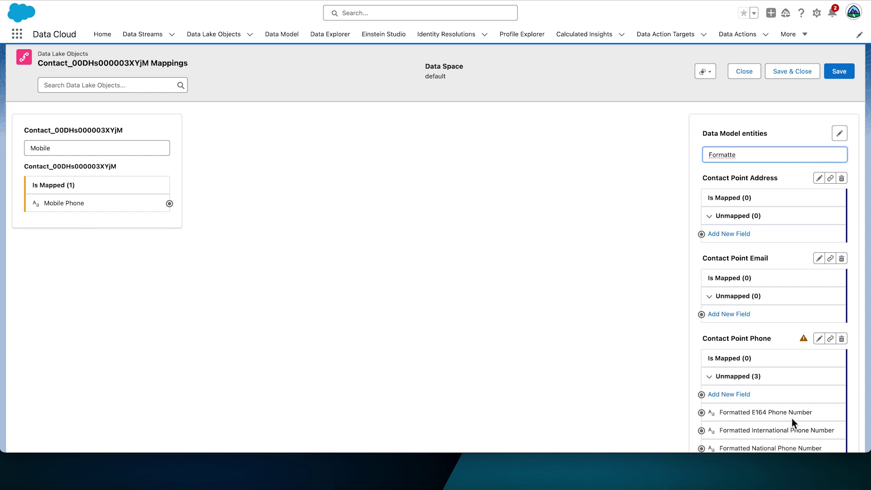
Step: Map Mobile Phone to the Contact Point Phone entity's Formatted E164 Phone Number field as well, and save the mappings
click(157, 207)
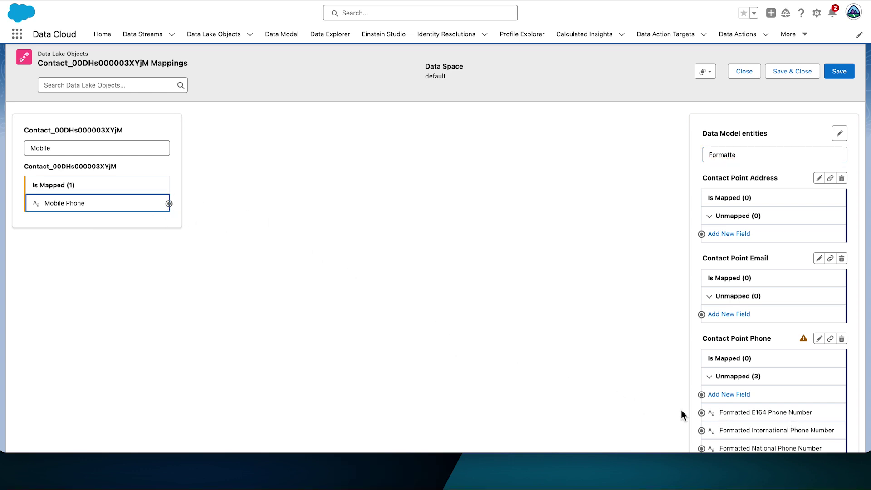
click(706, 418)
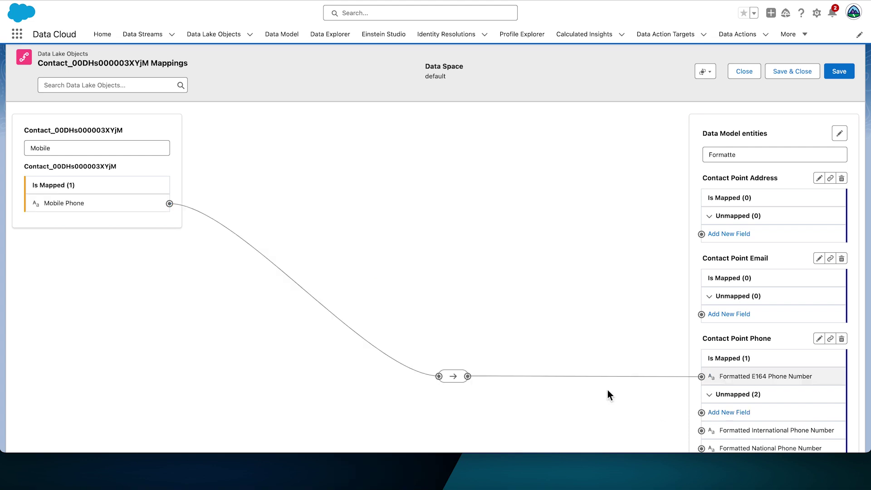
click(839, 71)
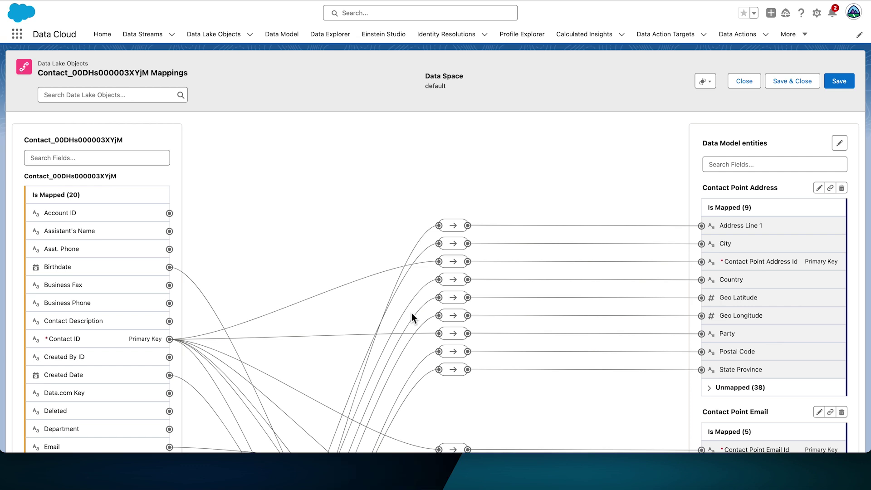
Step: Switch the Contact mapping to Table View and show the field mappings of the Individual data model object
click(715, 84)
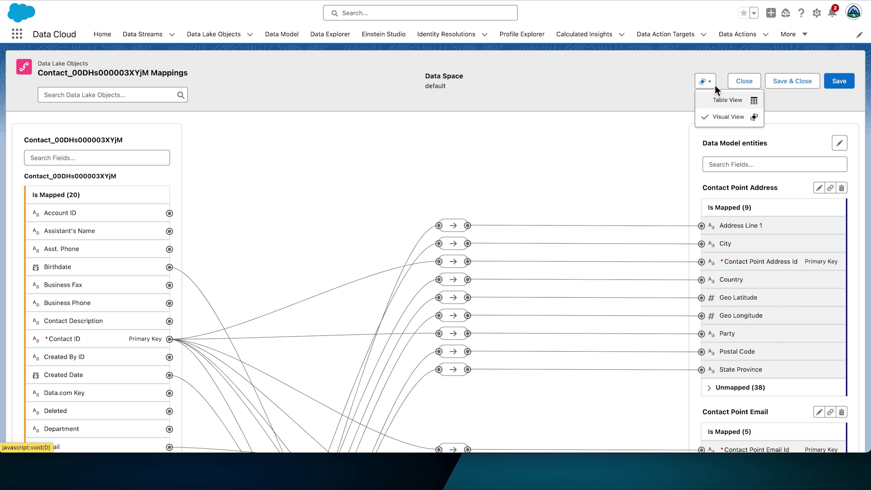
click(735, 104)
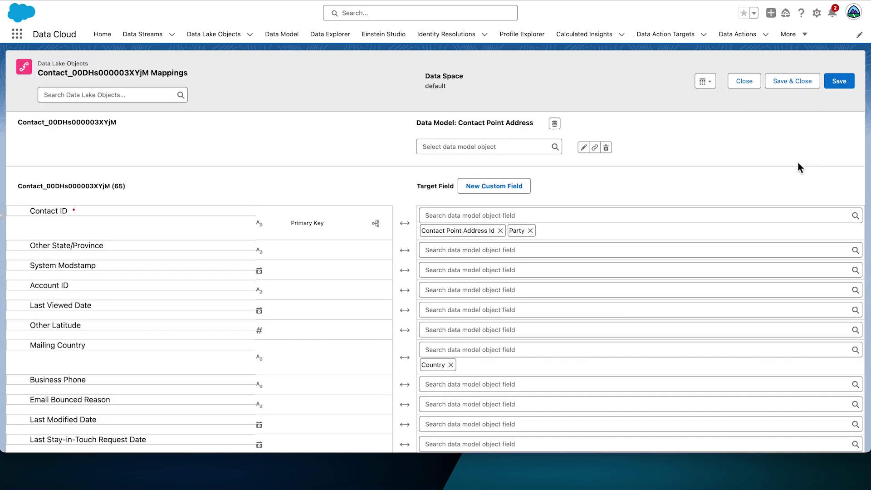
click(555, 146)
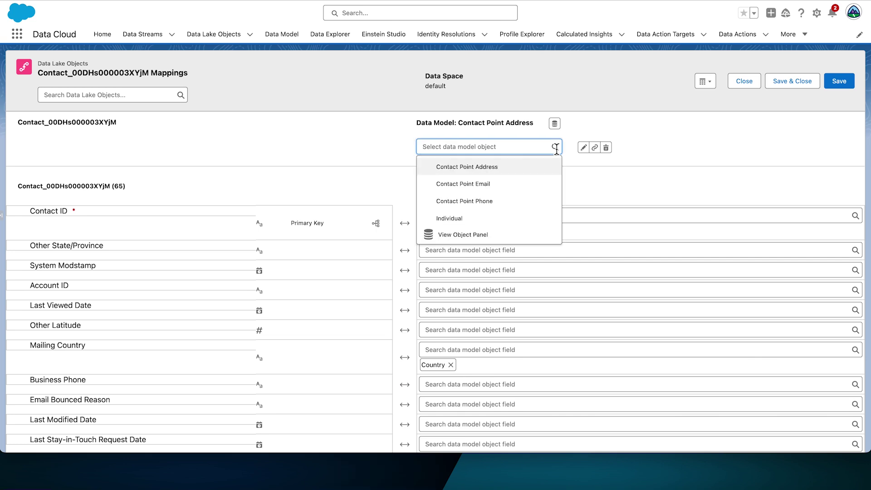
click(476, 220)
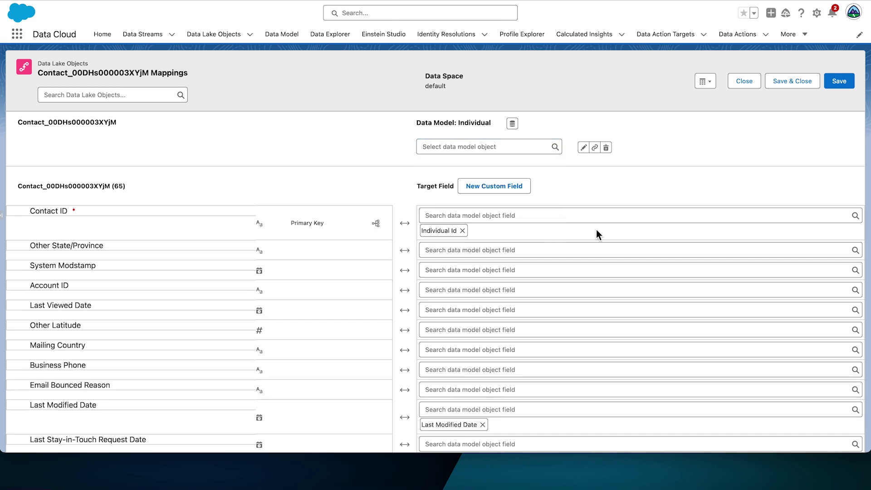
Step: Remove the Individual object's Photo URL mapping, then map External ID to External Record Id and save
scroll(573, 230, down, 1)
scroll(574, 231, down, 5)
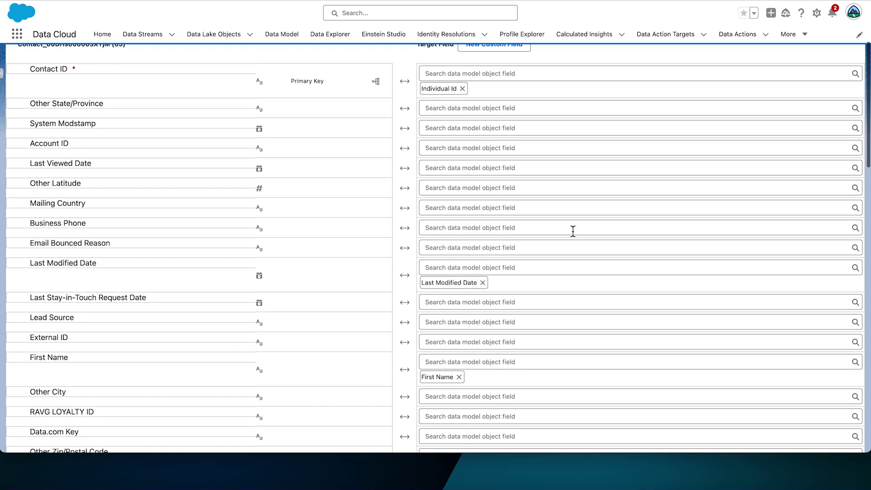
scroll(574, 231, down, 12)
scroll(573, 231, down, 10)
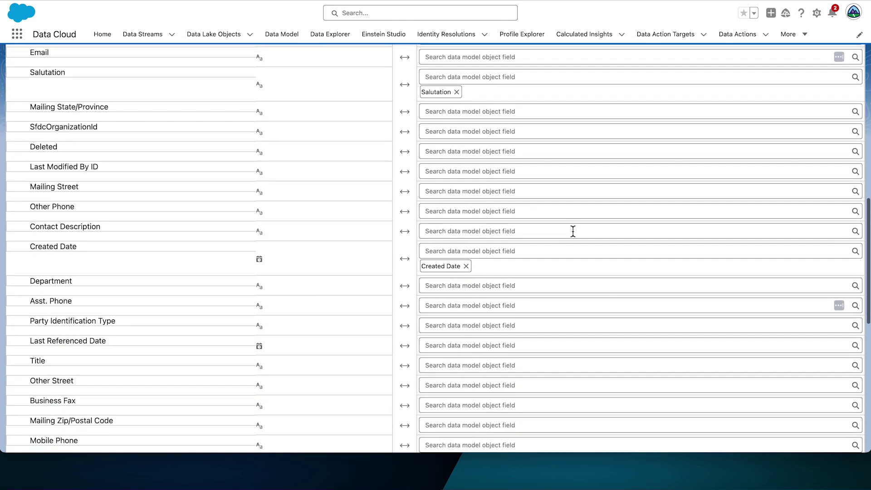
scroll(573, 232, down, 10)
scroll(573, 231, down, 1)
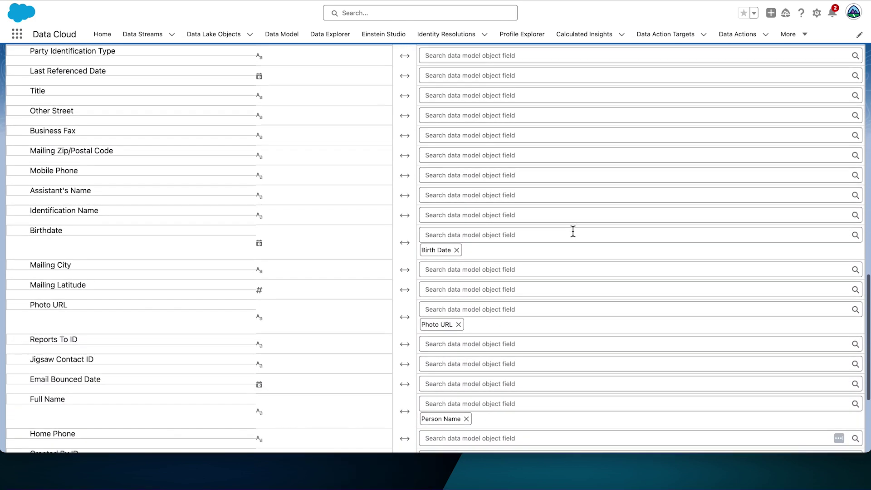
click(459, 322)
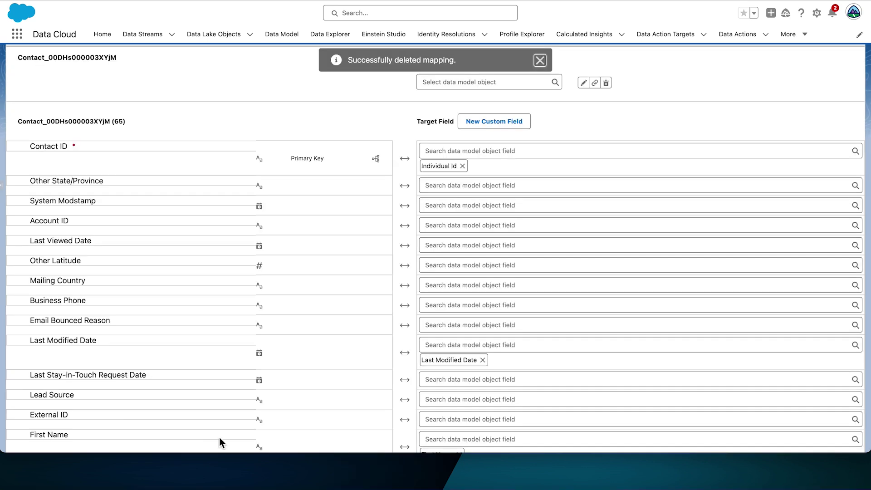
click(432, 420)
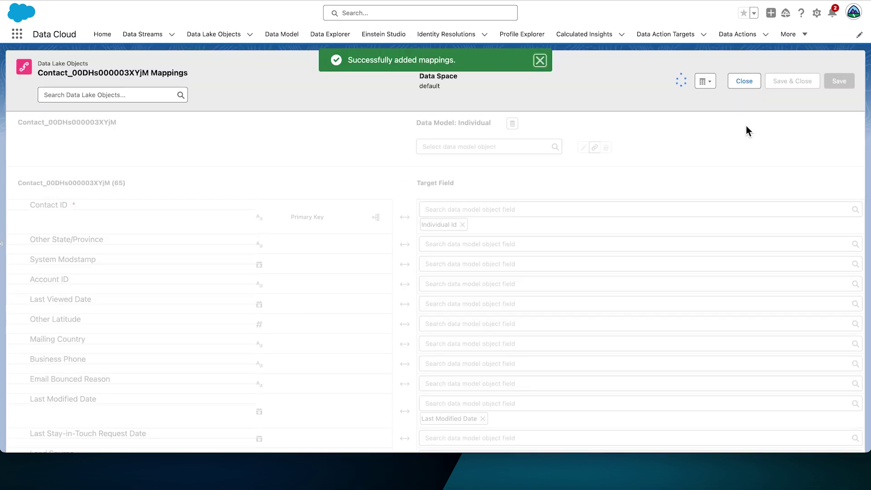
Step: Return the Contact mapping to Visual View and review the Contact Point Phone and Individual field mappings
click(713, 84)
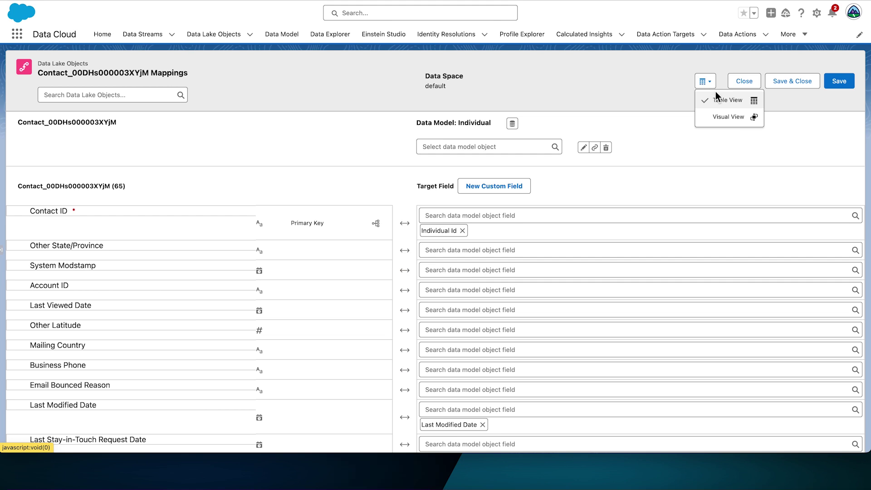
click(729, 119)
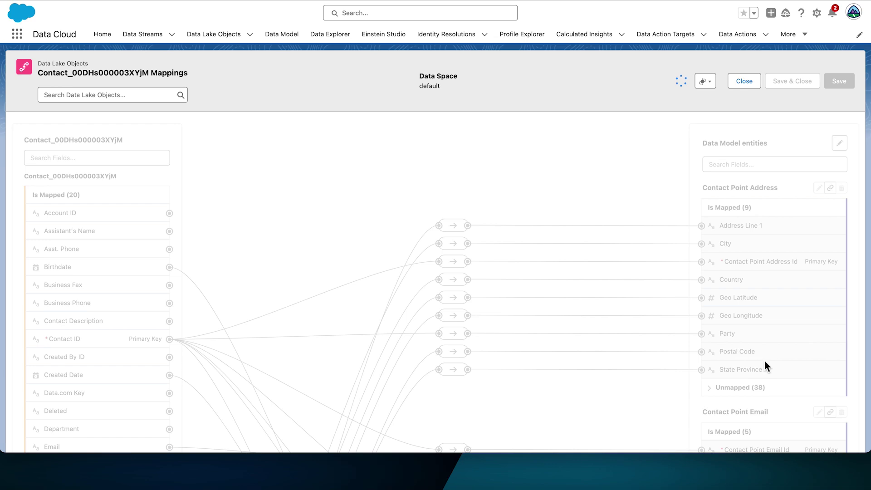
scroll(533, 395, down, 10)
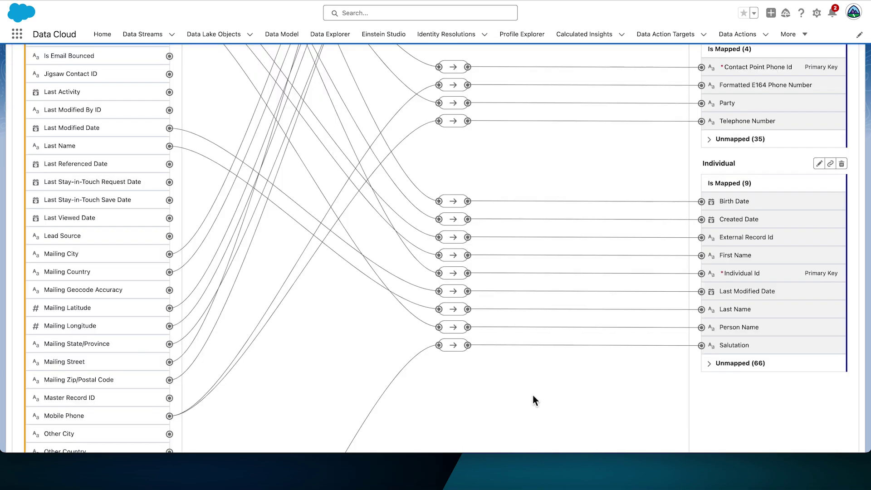
scroll(625, 283, up, 15)
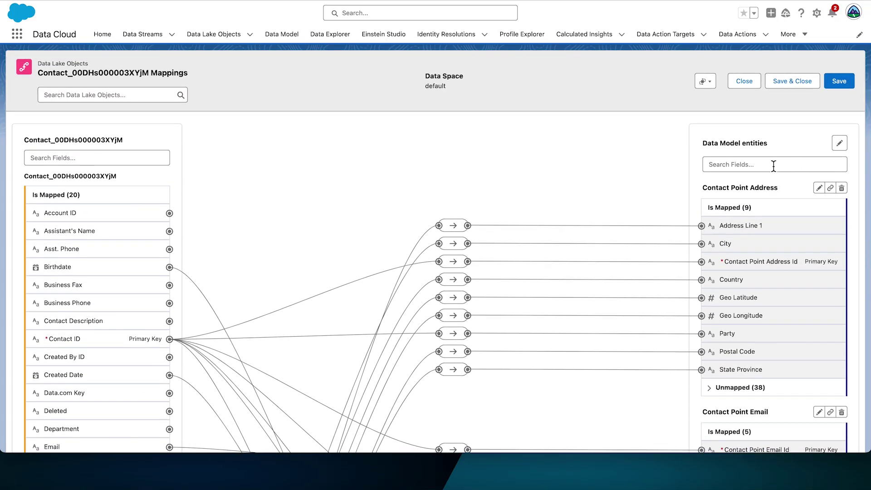
Step: Open the object selection for the Contact mapping's data model entities and add the standard Loyalty Member Currency object
click(840, 144)
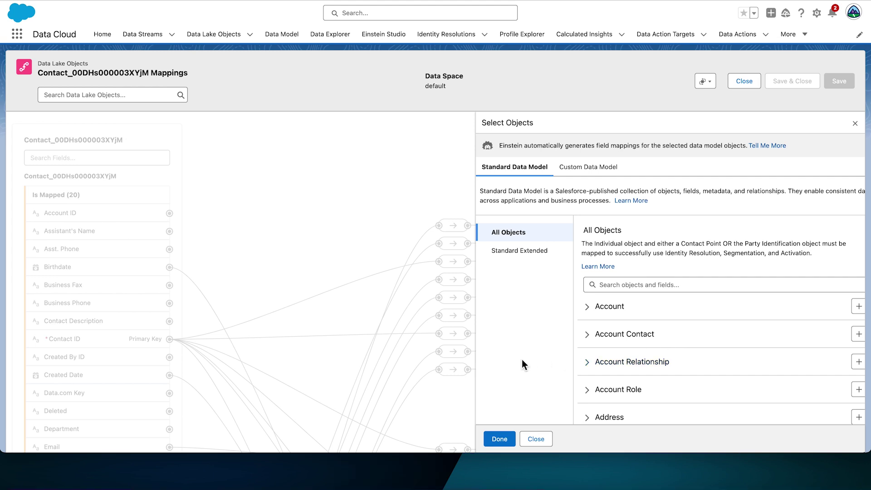
scroll(519, 358, down, 3)
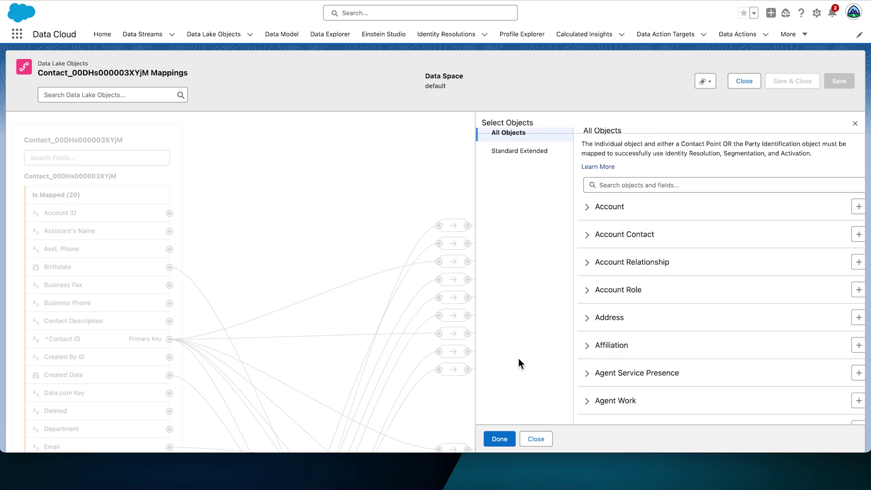
scroll(519, 359, down, 2)
scroll(519, 359, down, 3)
scroll(518, 359, up, 7)
scroll(519, 364, up, 3)
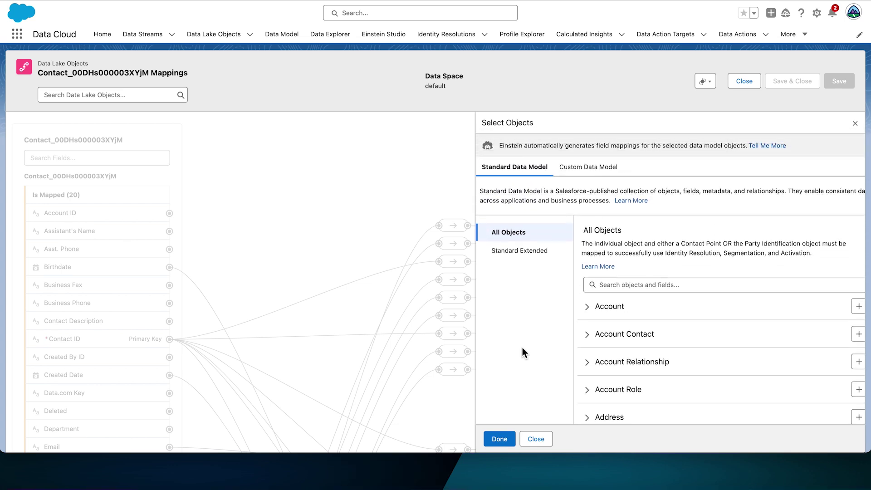
click(596, 170)
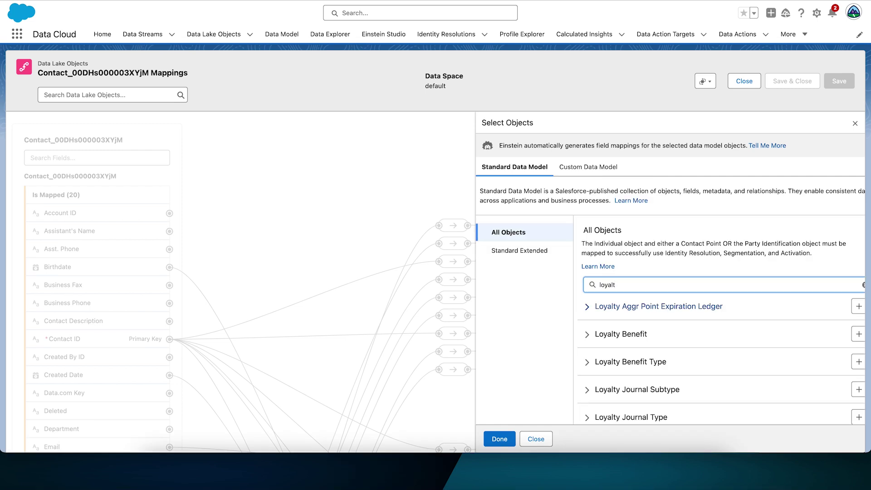
text(y member )
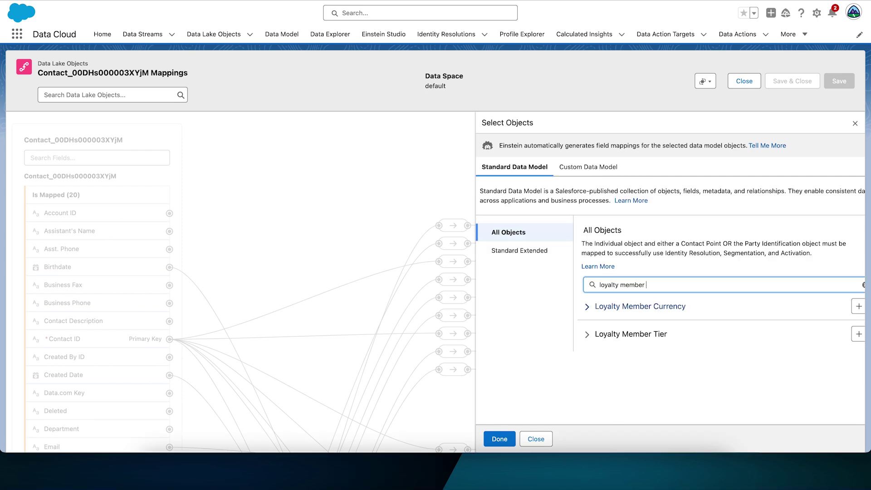
text(curr)
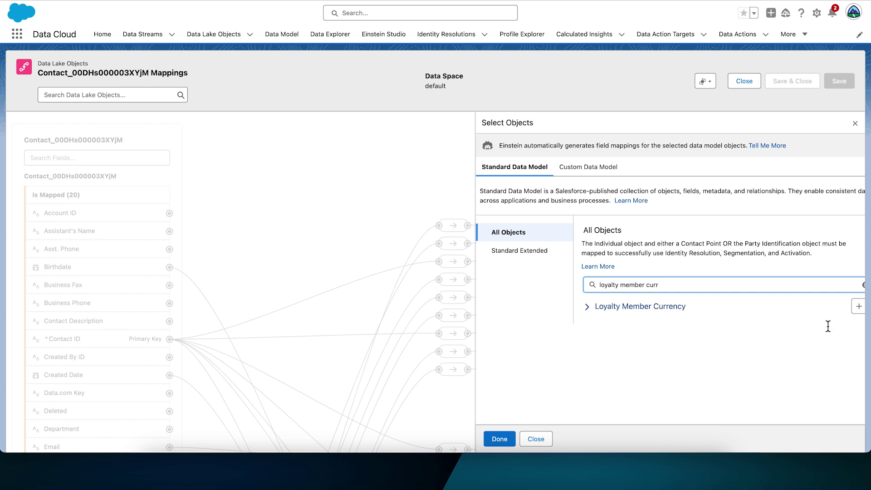
click(859, 306)
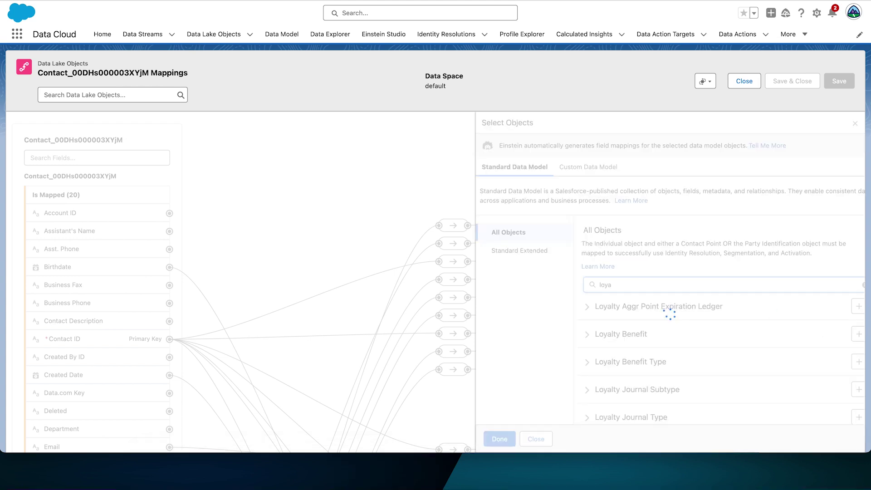
Step: Search the standard objects for "loyalty program", add Loyalty Program Member to the Contact mapping, and finish the object selection
text(ty)
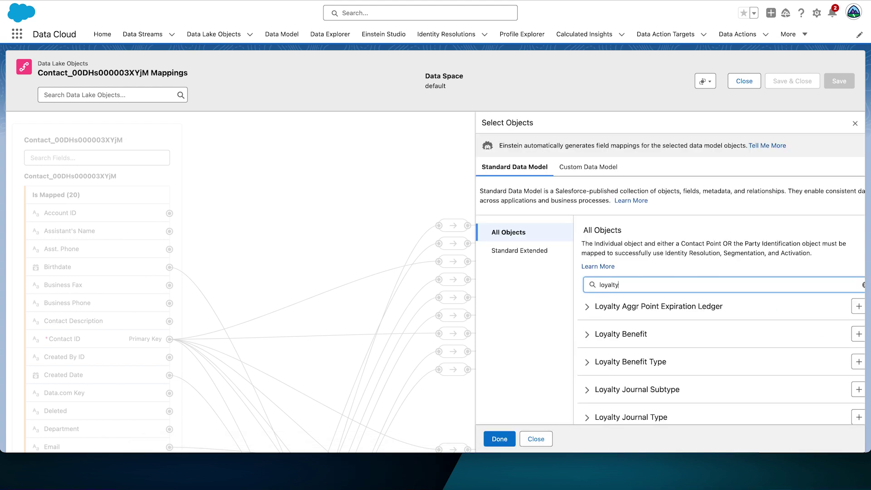
text( program)
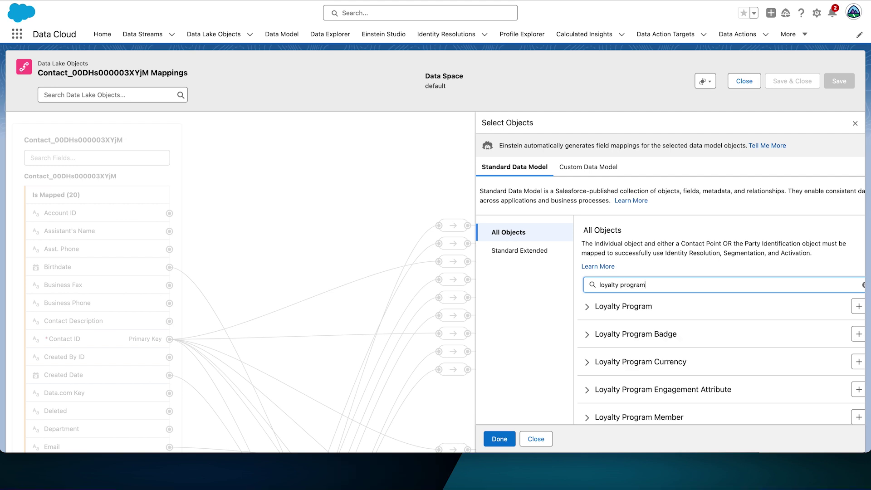
click(859, 417)
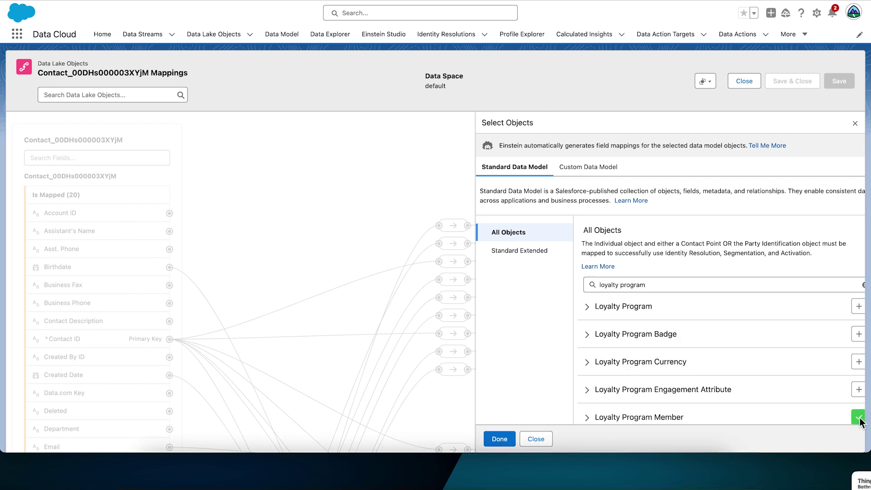
click(500, 439)
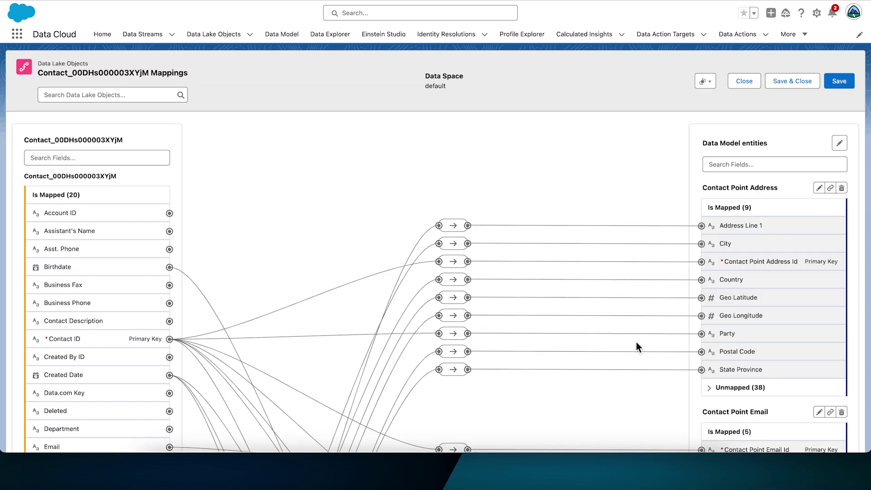
Step: Remove the Created Date and Last Modified Date mappings from the Loyalty Program Member object
scroll(632, 341, down, 20)
scroll(632, 341, down, 3)
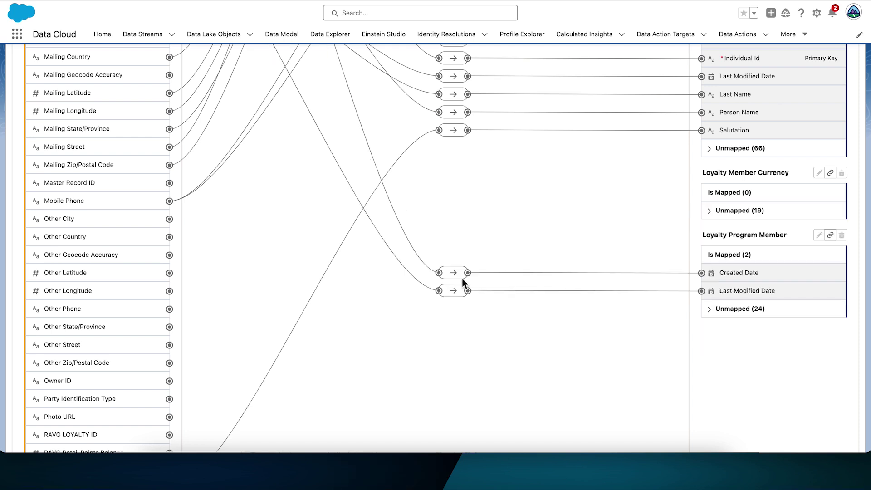
click(461, 274)
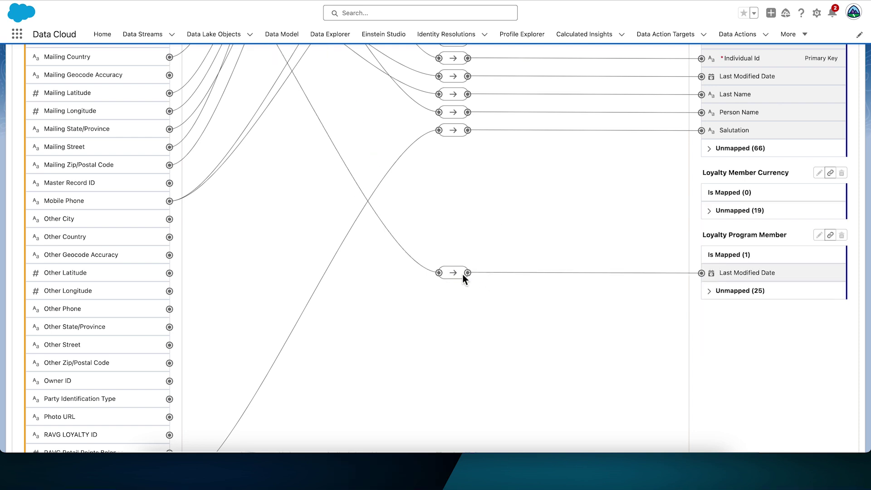
click(463, 274)
click(505, 254)
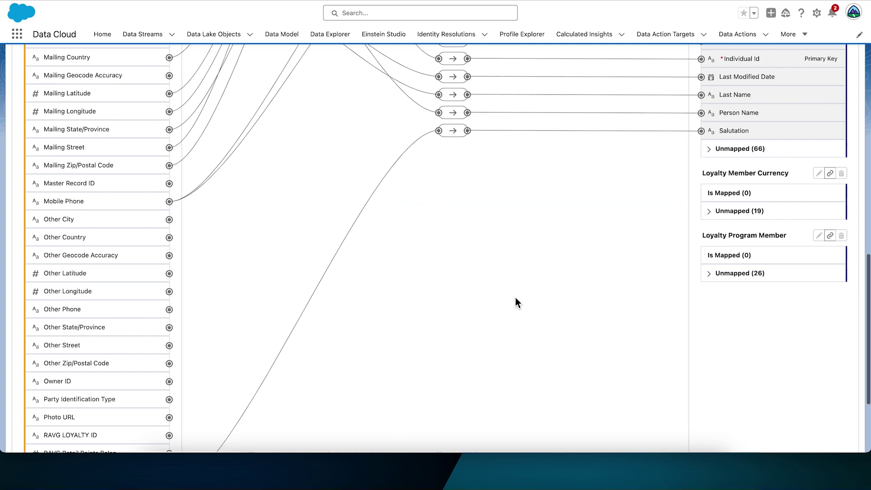
Step: Review the remaining Contact mappings, try to save them, and dismiss the resulting notice
scroll(516, 299, up, 3)
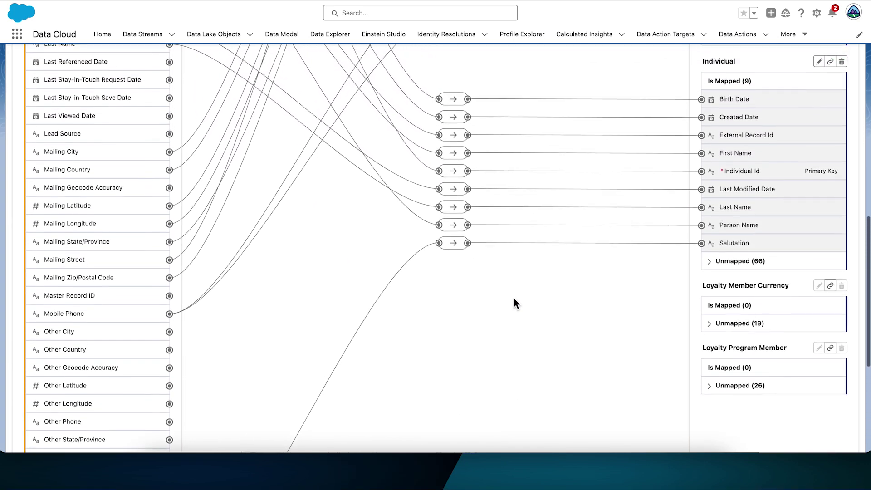
scroll(513, 298, up, 2)
scroll(432, 402, up, 3)
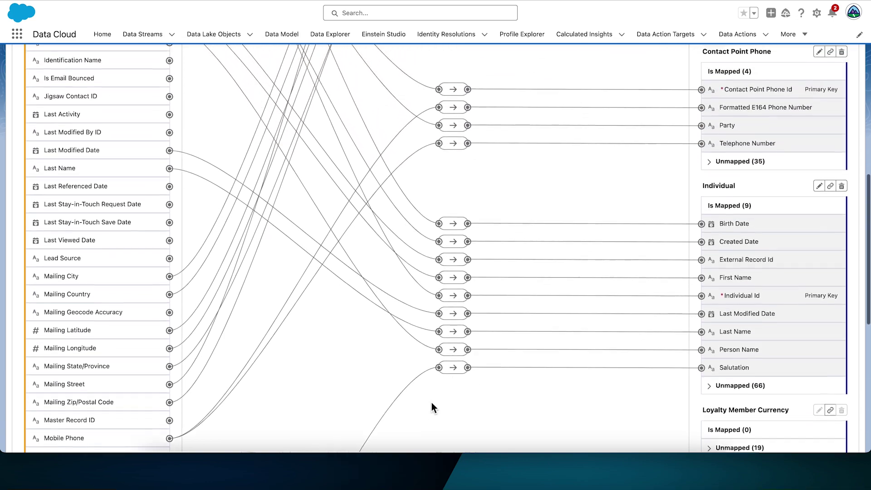
scroll(431, 402, up, 10)
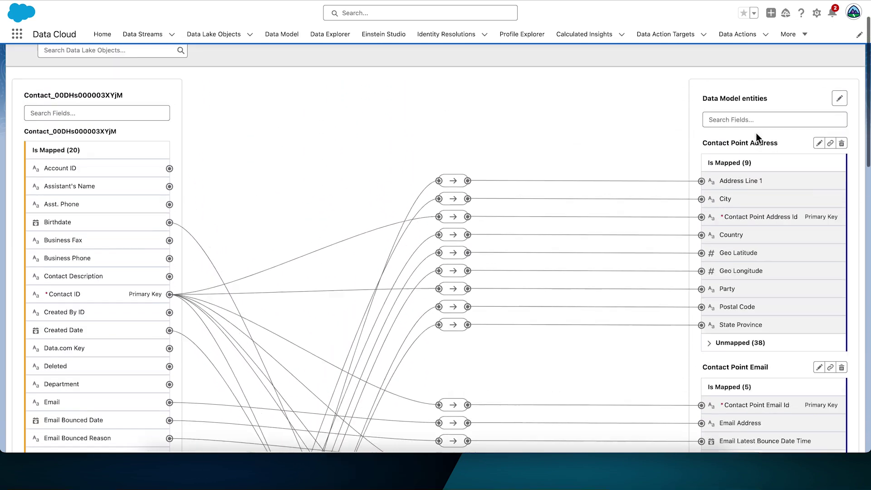
scroll(756, 136, up, 2)
click(846, 81)
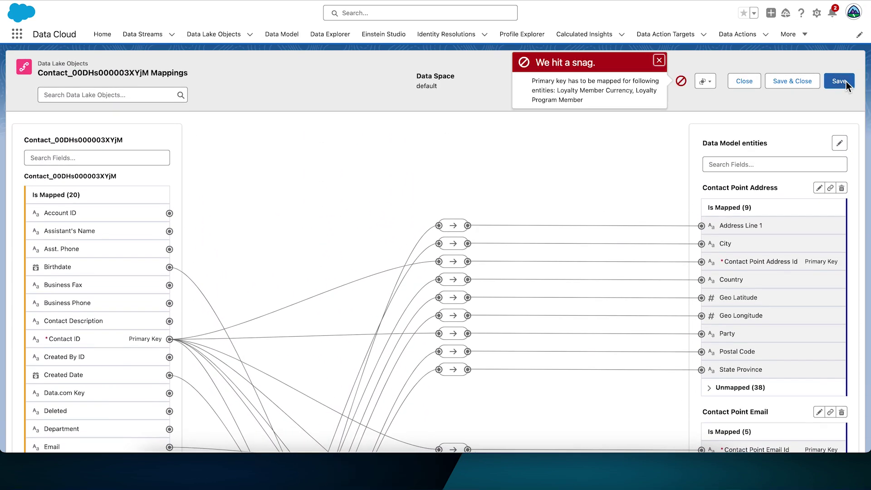
click(659, 61)
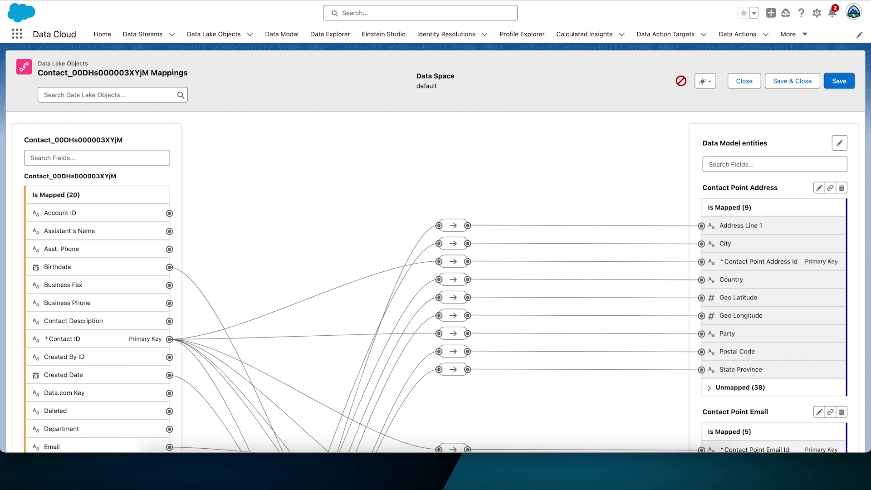
Step: Map Contact ID to the primary key of the Loyalty Member Currency object
scroll(140, 139, down, 6)
click(104, 82)
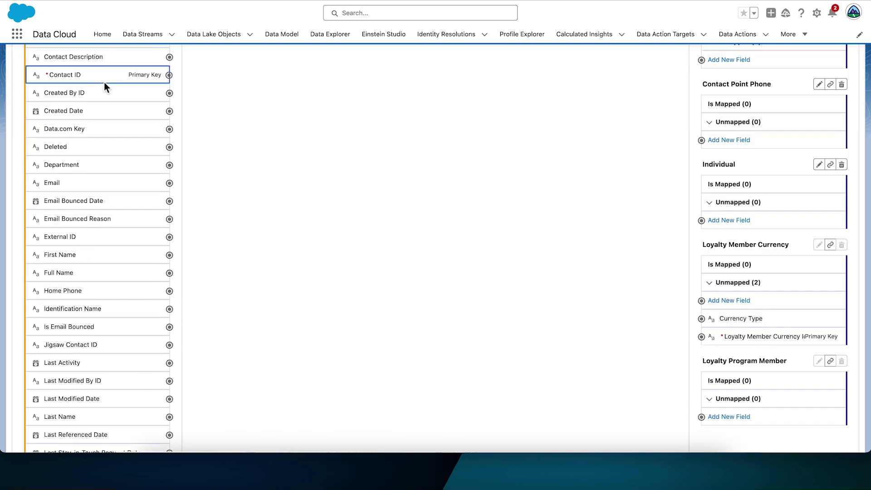
click(705, 336)
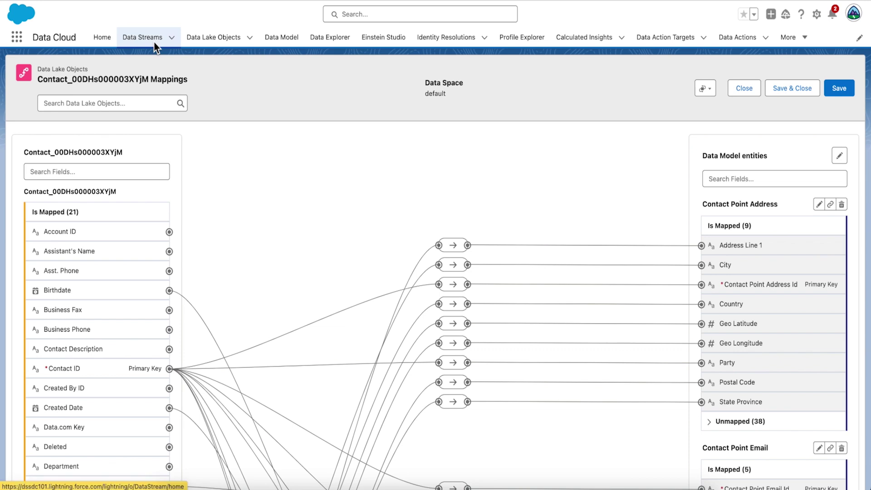
Step: Open the Contact data stream and check which source fields can be added, without adding any
click(154, 42)
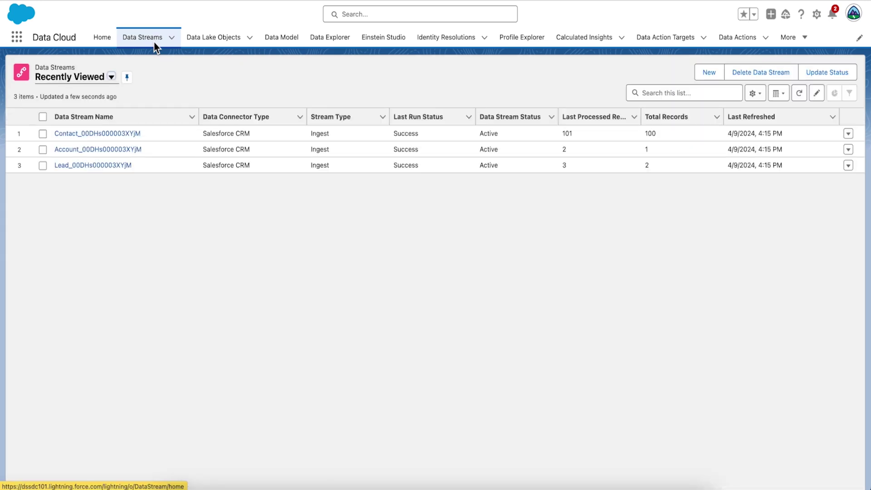
click(75, 133)
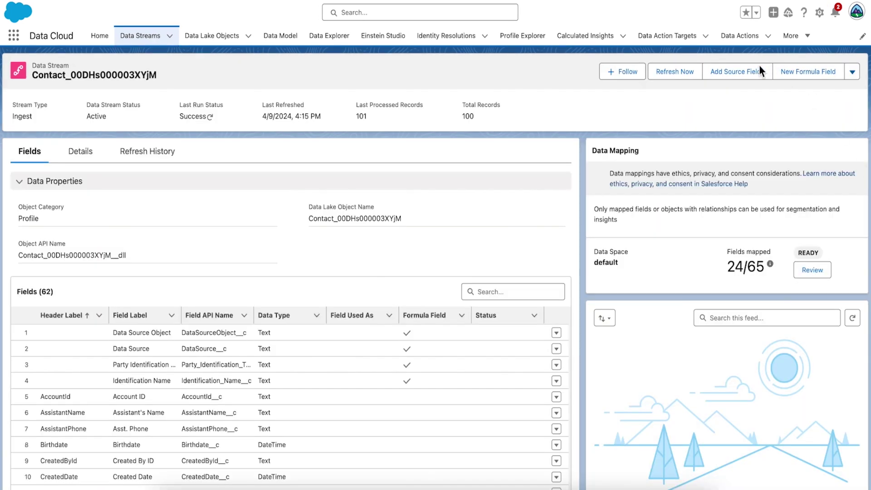
click(740, 76)
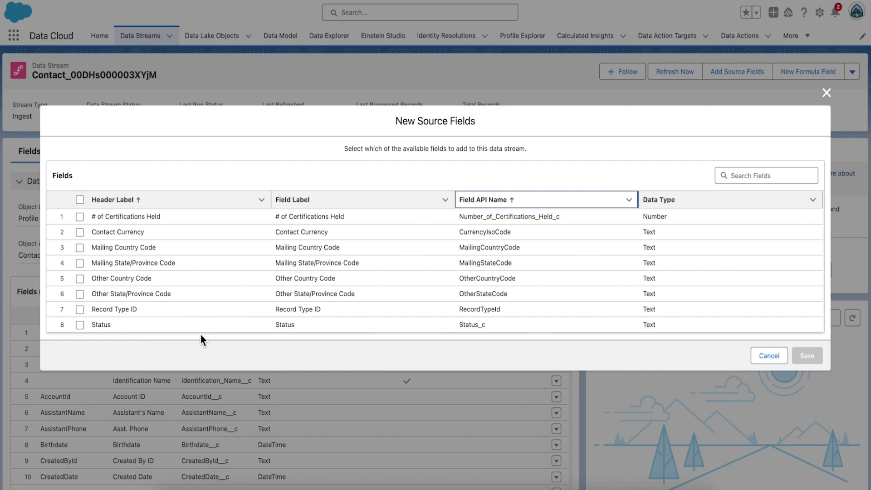
click(769, 356)
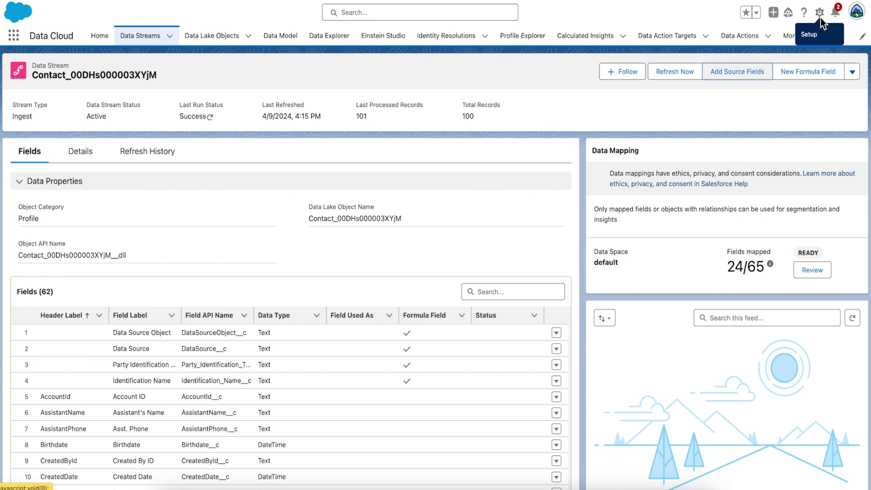
Step: Go to Salesforce Setup, find the permission sets, and open the Data Cloud Salesforce Connector permission set
click(821, 17)
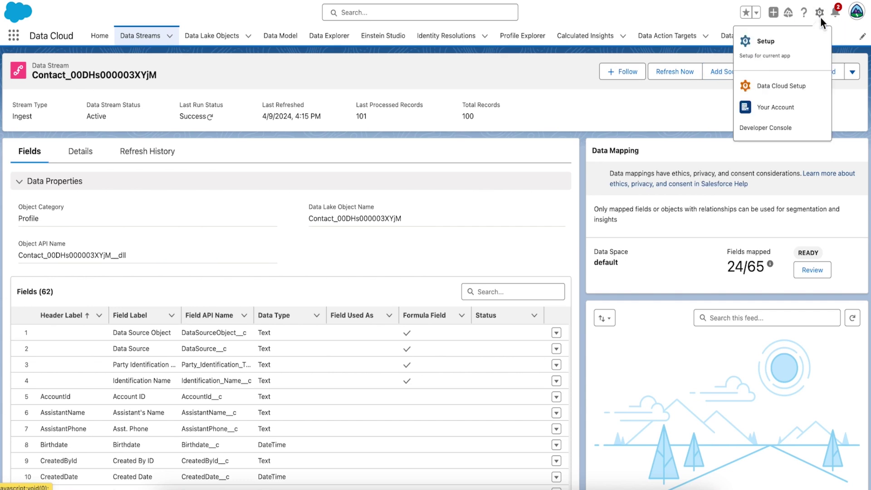
click(759, 48)
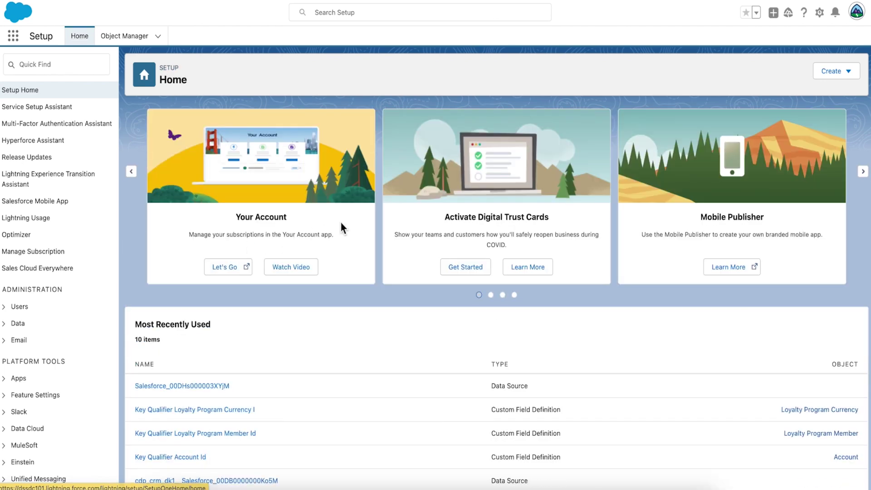
click(74, 67)
text(permissi)
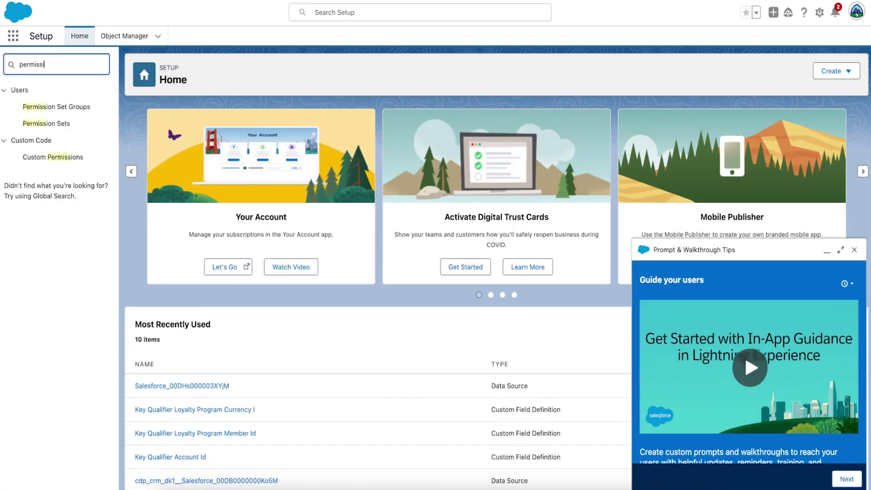
click(50, 126)
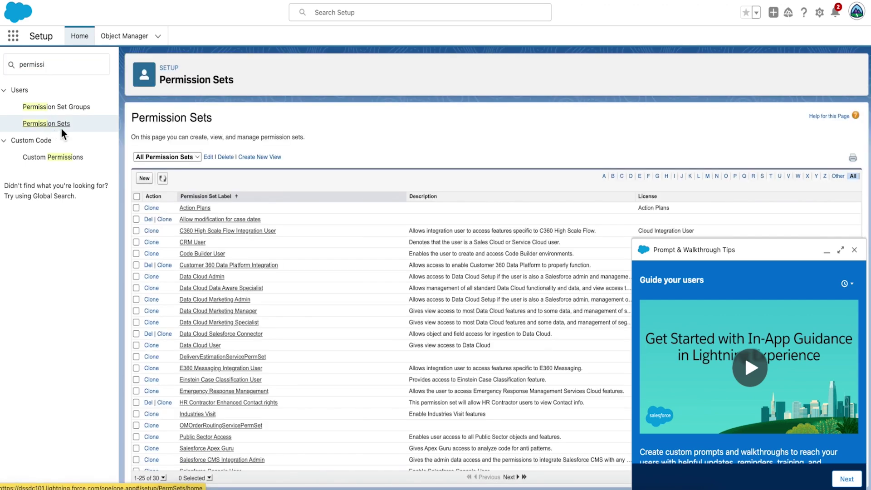
scroll(338, 346, down, 1)
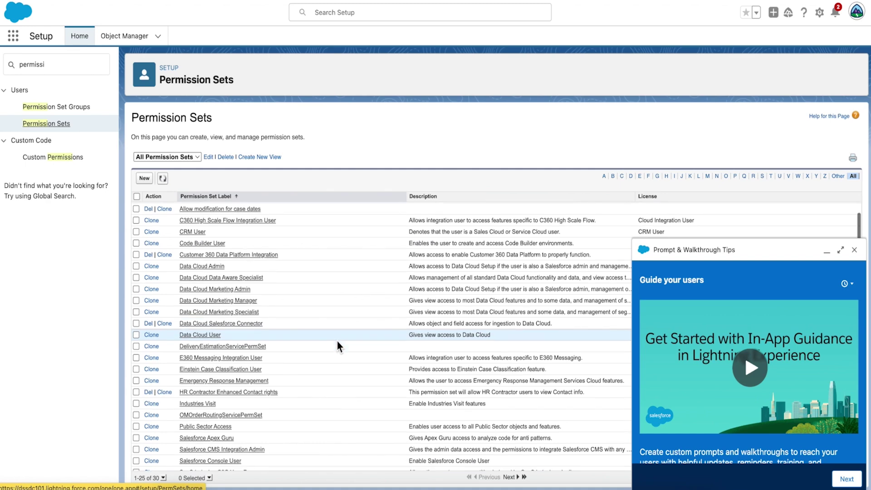
click(243, 325)
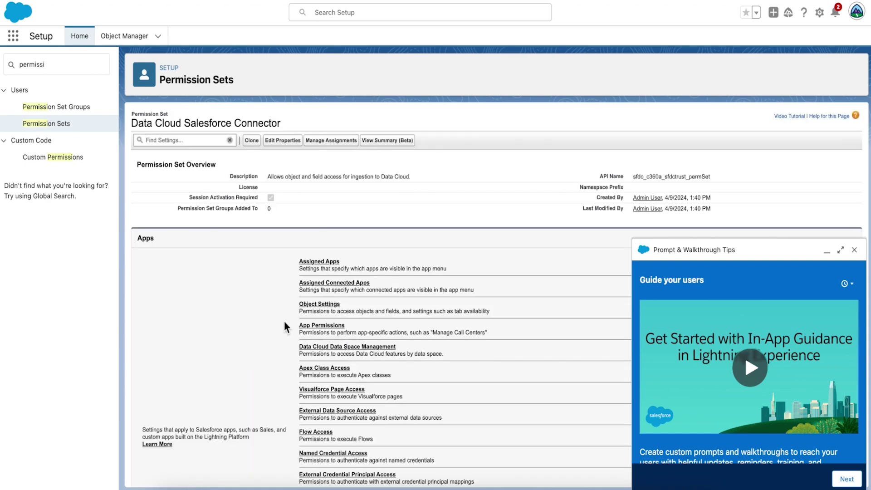
Step: Edit the permission set's Contacts object settings to grant read access to RAVG Retail Points Balance, and save
click(334, 307)
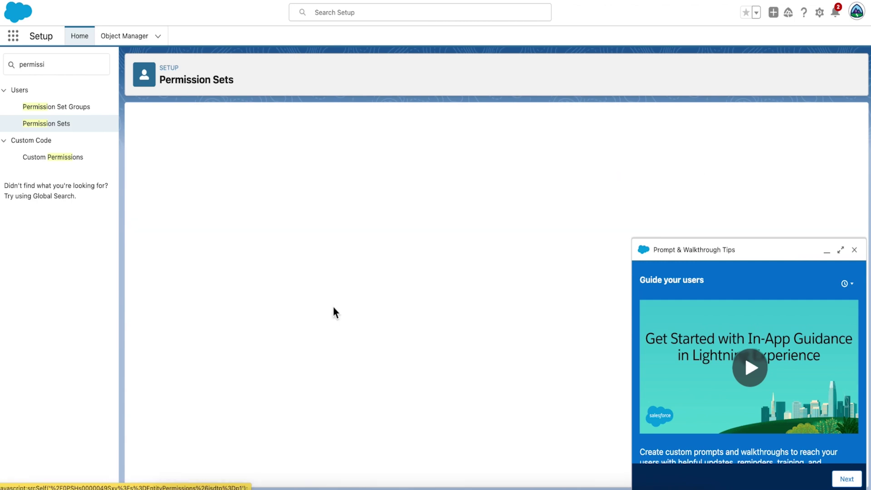
scroll(333, 308, down, 5)
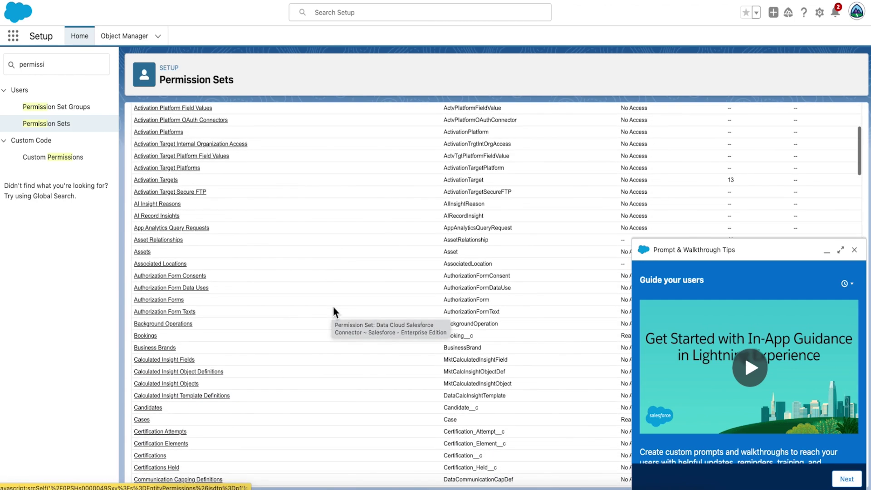
scroll(334, 307, down, 5)
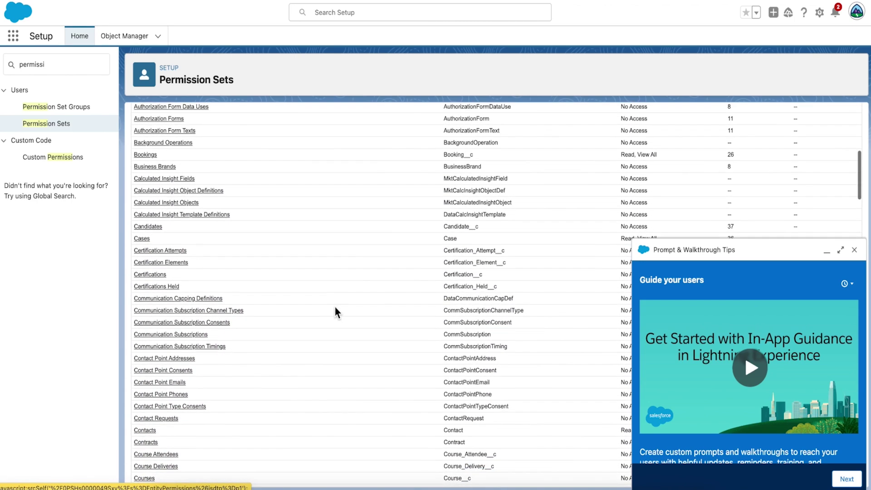
scroll(335, 312, down, 2)
click(145, 338)
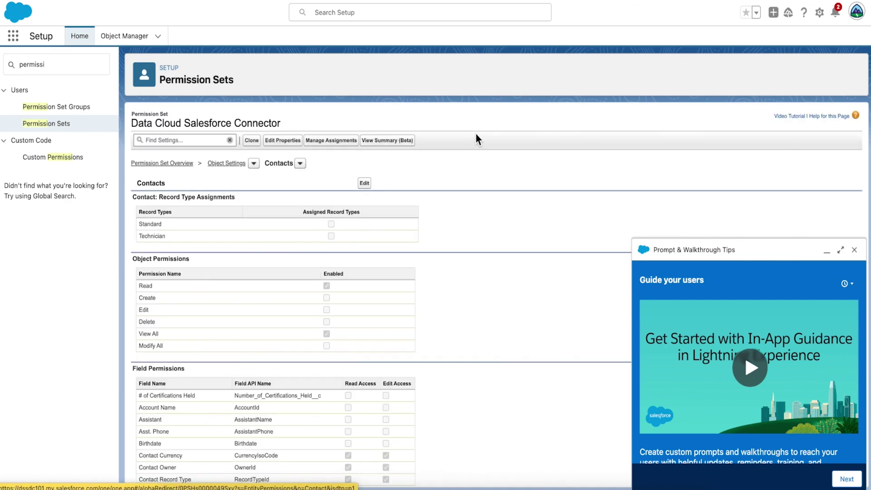
click(365, 184)
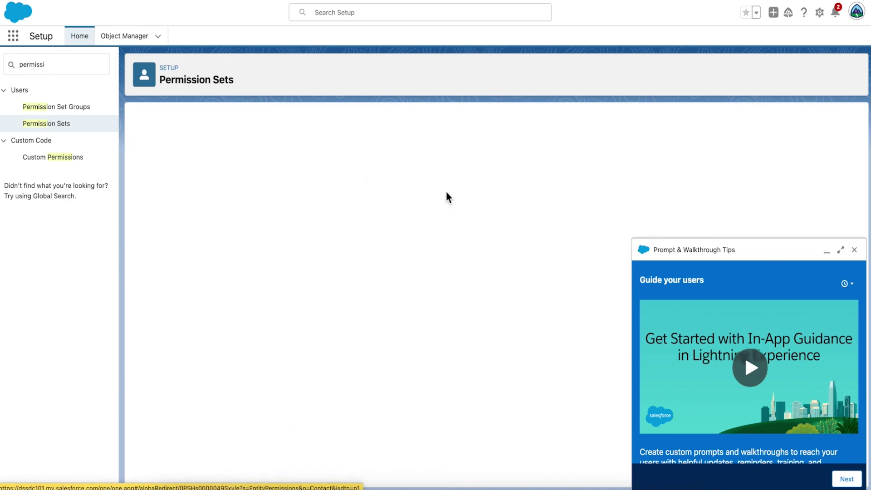
scroll(295, 378, down, 3)
scroll(295, 379, down, 4)
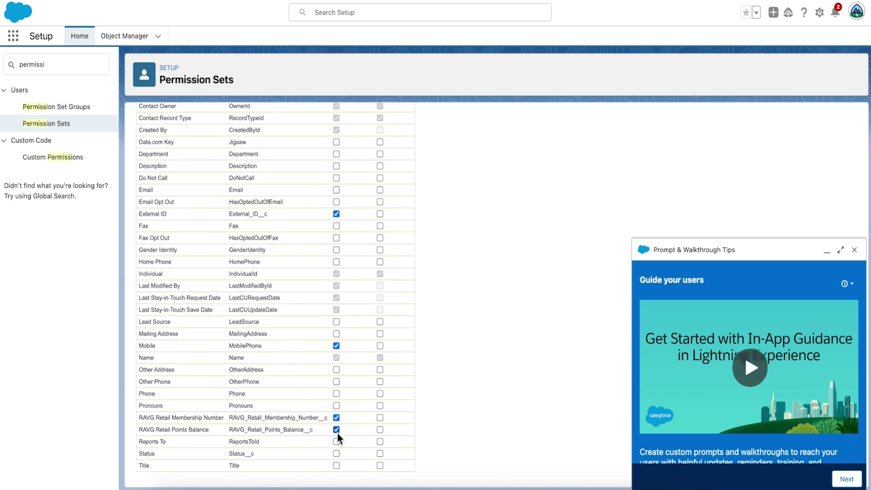
scroll(484, 422, up, 10)
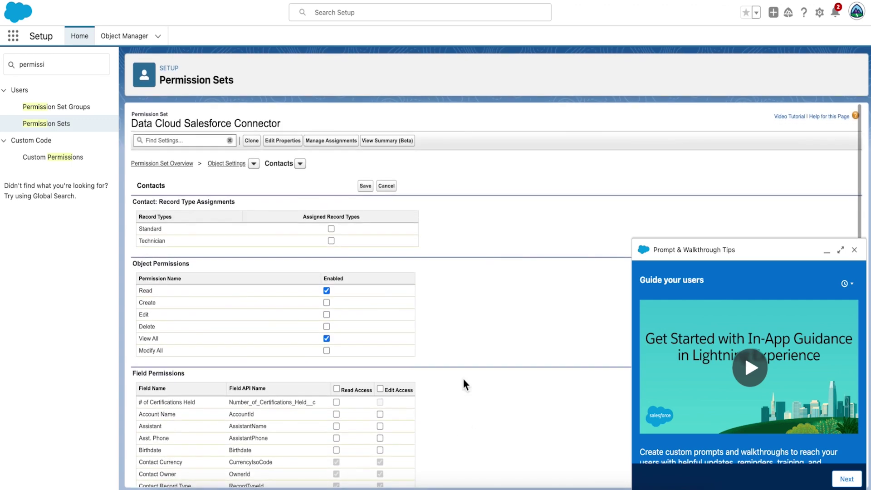
click(366, 186)
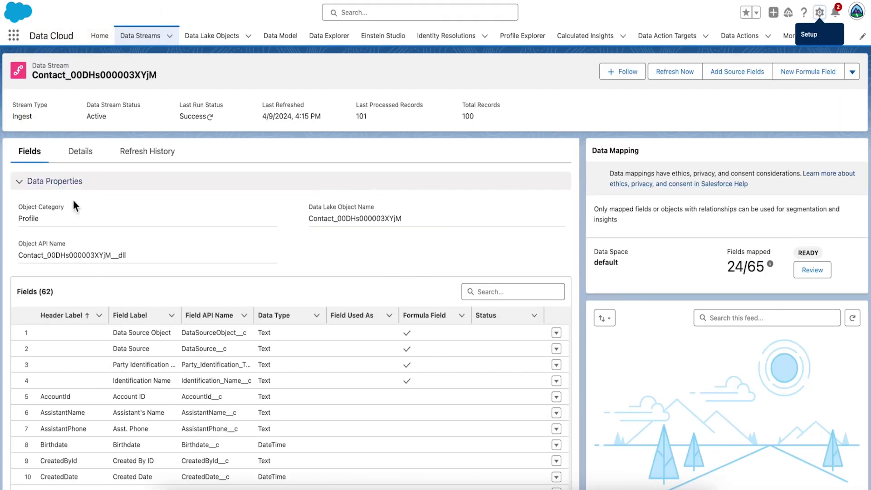
Step: Add the RAVG Retail Points Balance source field to the Contact data stream and update the stream's status
click(732, 72)
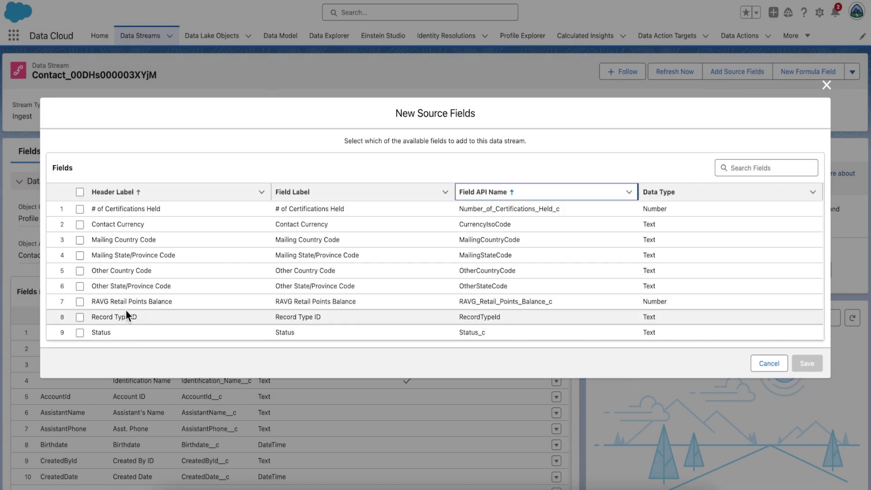
click(81, 303)
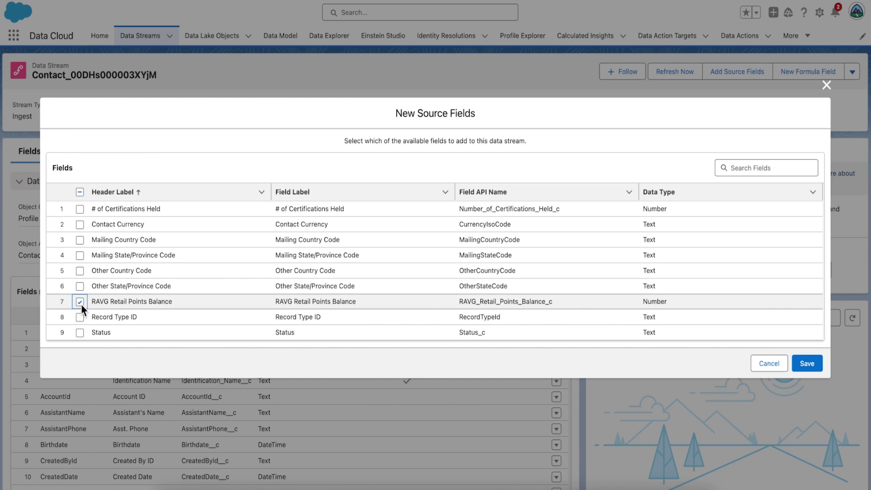
click(446, 302)
drag(386, 305, 270, 313)
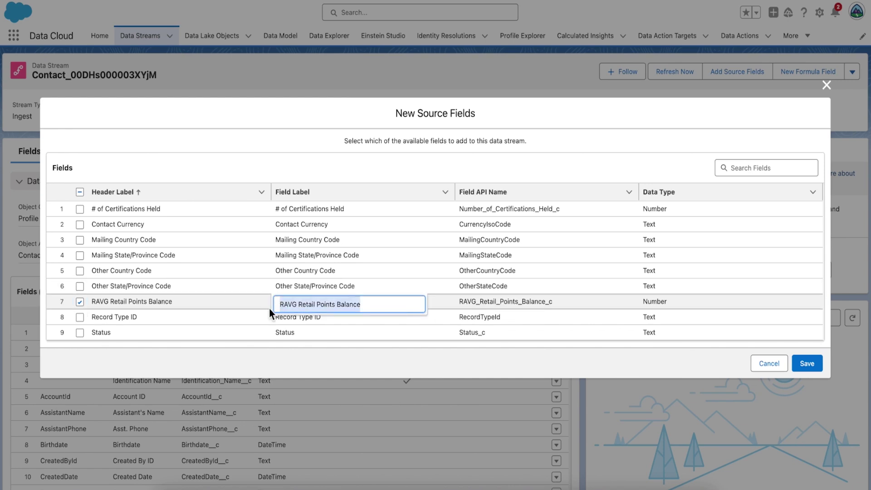
click(630, 303)
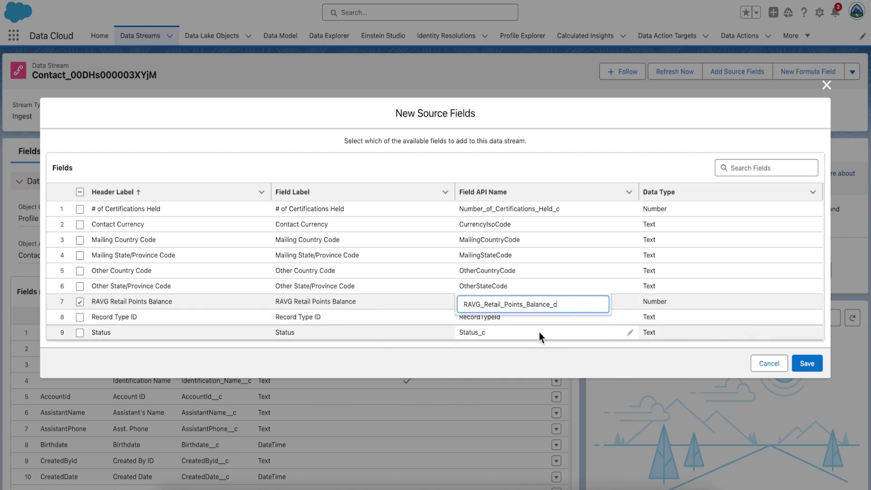
click(808, 363)
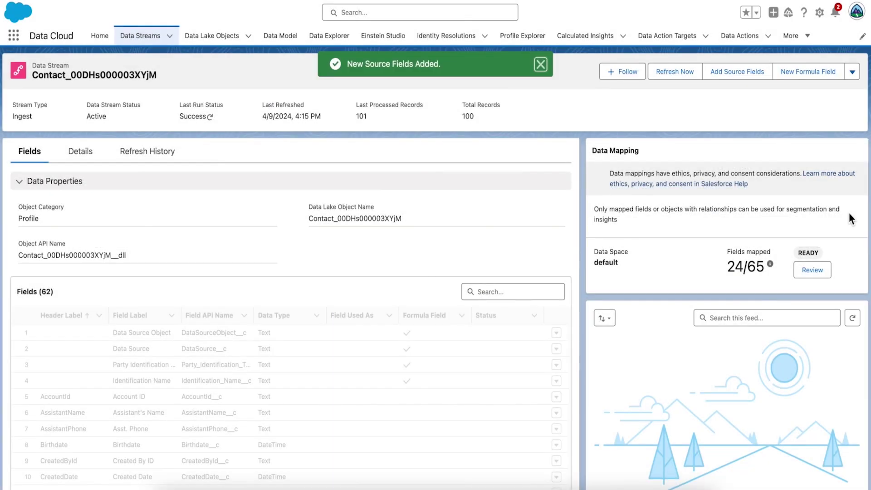
click(853, 72)
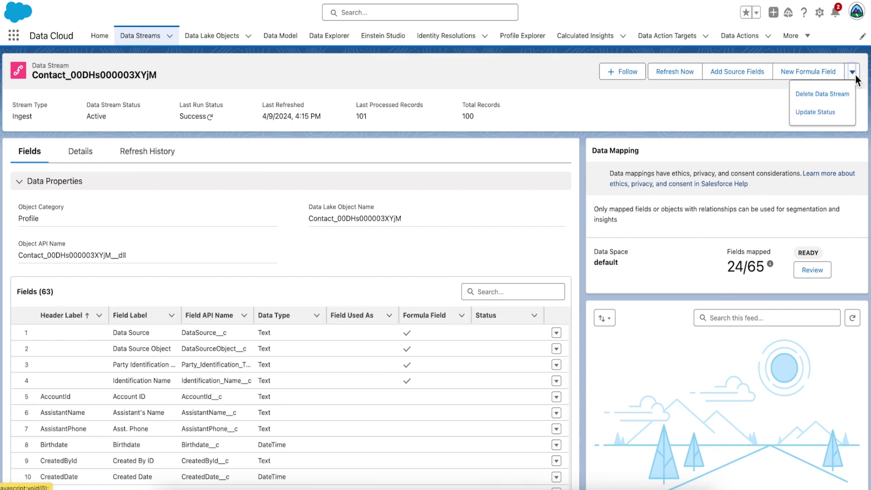
click(819, 116)
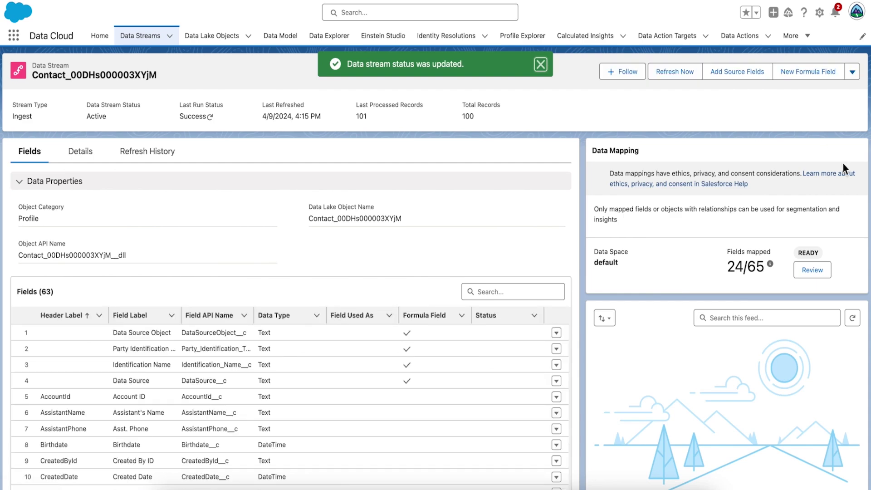
Step: Open the Contact stream's data mappings and review the contact point, Individual and loyalty object mappings
click(813, 270)
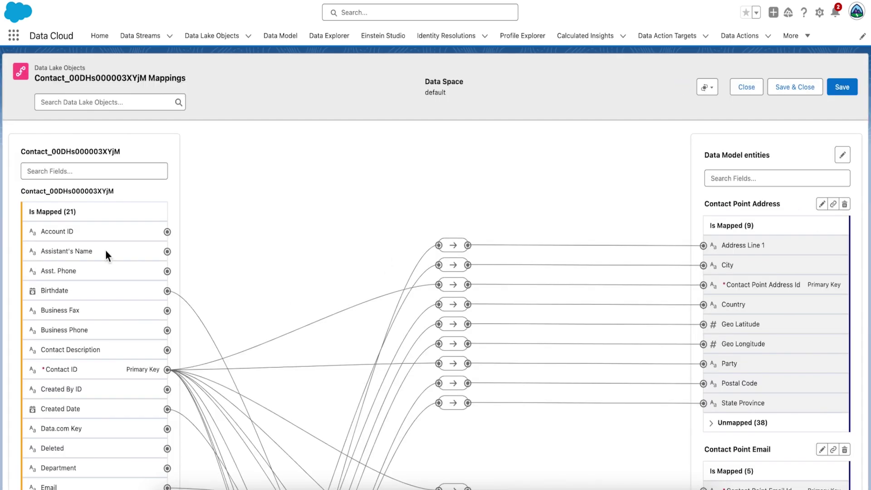
scroll(74, 386, down, 7)
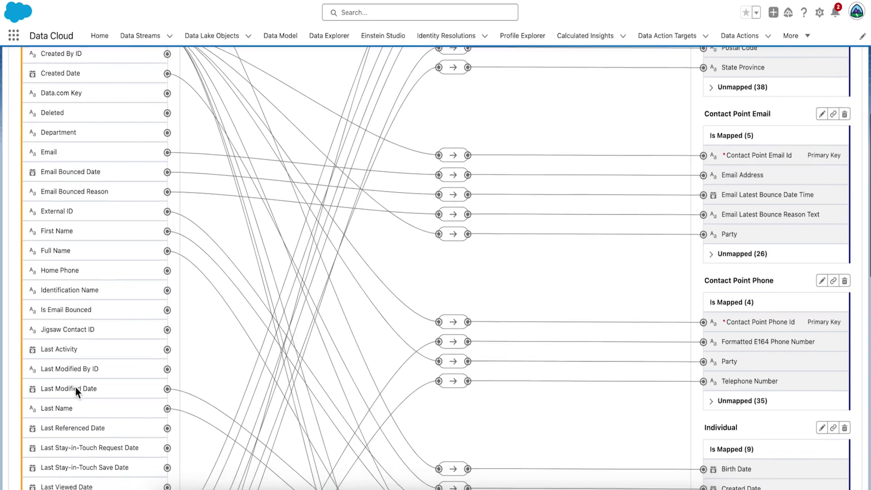
scroll(75, 386, down, 10)
scroll(75, 386, down, 3)
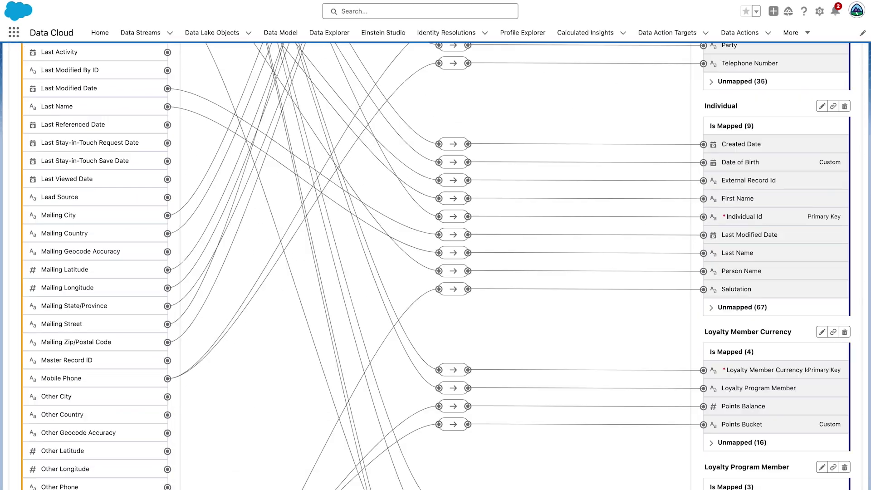
scroll(621, 318, up, 15)
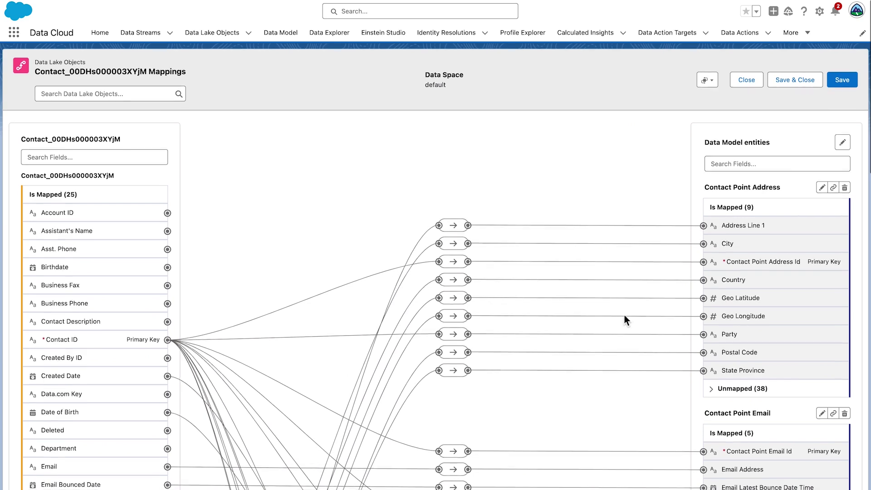